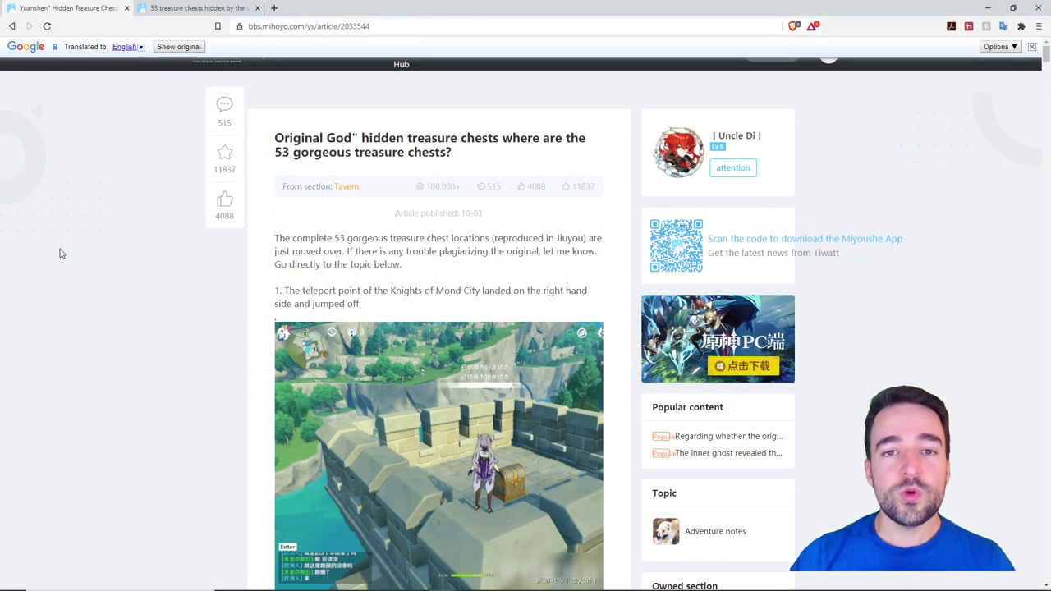
{"action": "scroll", "coordinate": [66, 247], "scroll_direction": "down", "scroll_amount": 1}
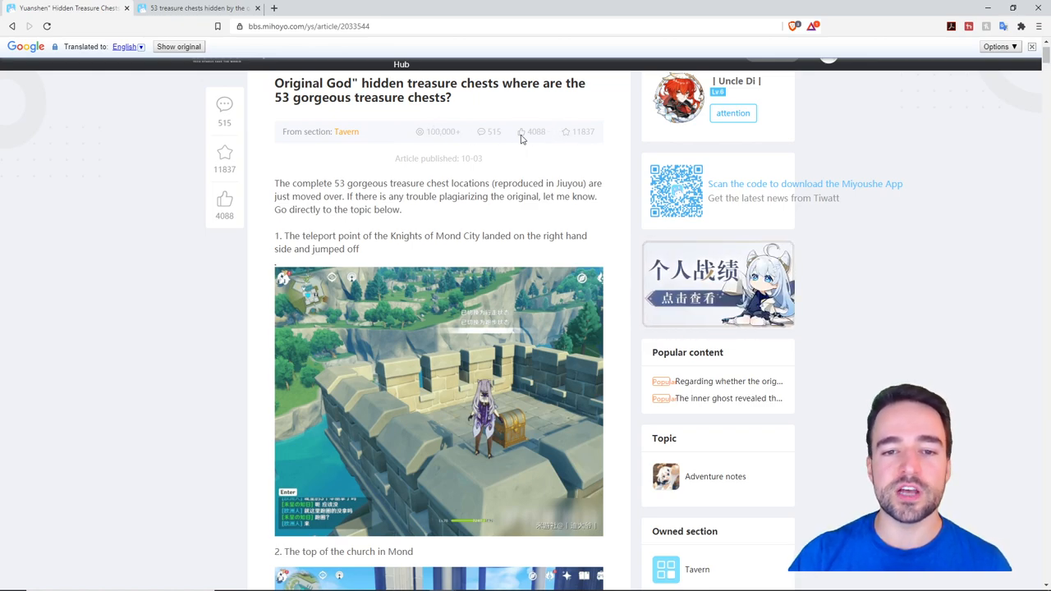
{"action": "scroll", "coordinate": [517, 172], "scroll_direction": "up", "scroll_amount": 1}
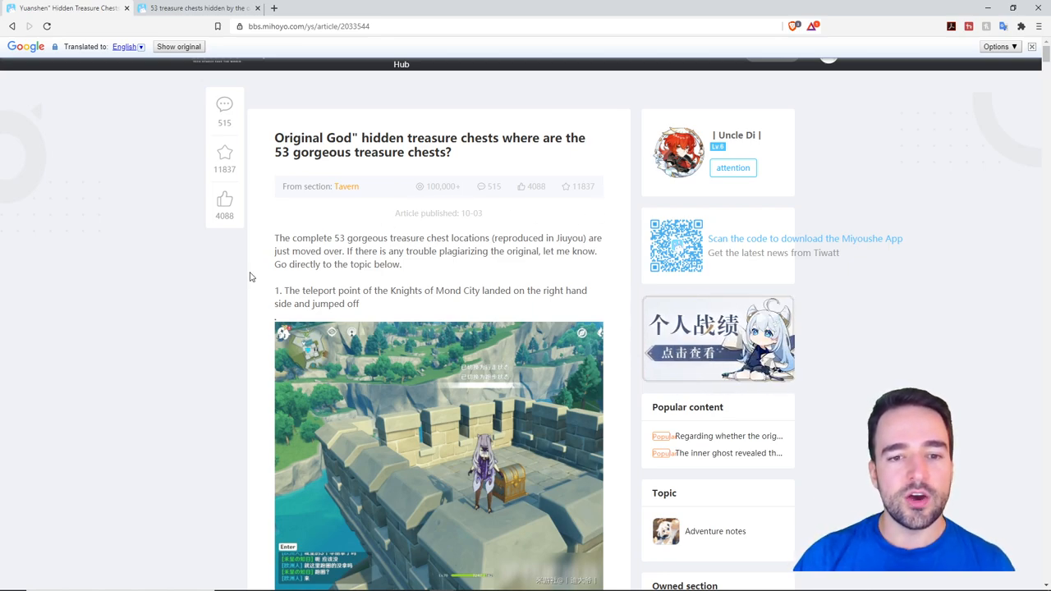
{"action": "scroll", "coordinate": [249, 276], "scroll_direction": "down", "scroll_amount": 2}
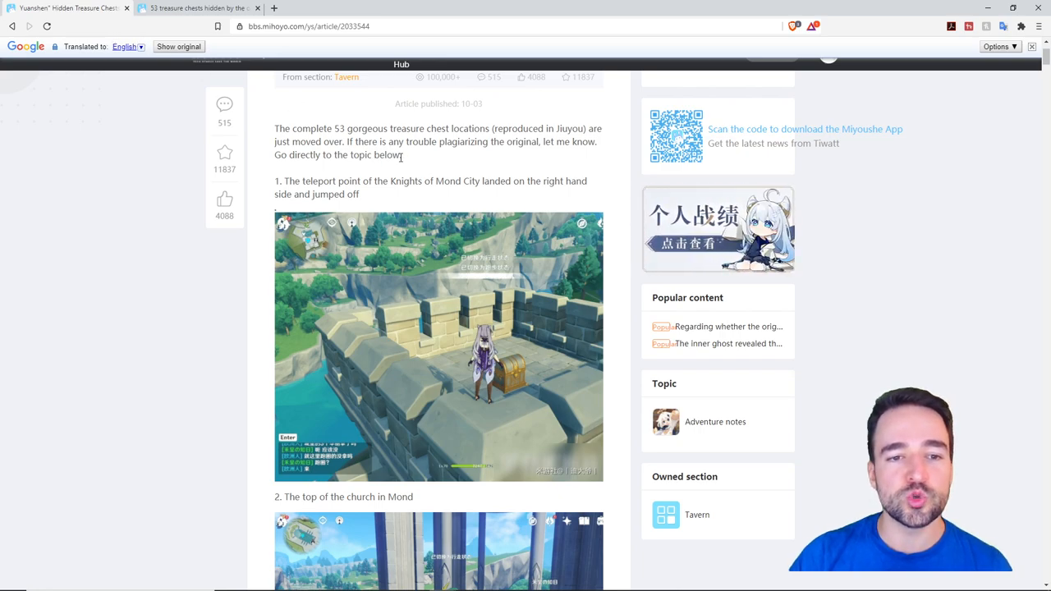
Glance at the other chest article and return to the 53 chests article.
{"action": "left_click", "coordinate": [209, 8]}
{"action": "left_click", "coordinate": [116, 10]}
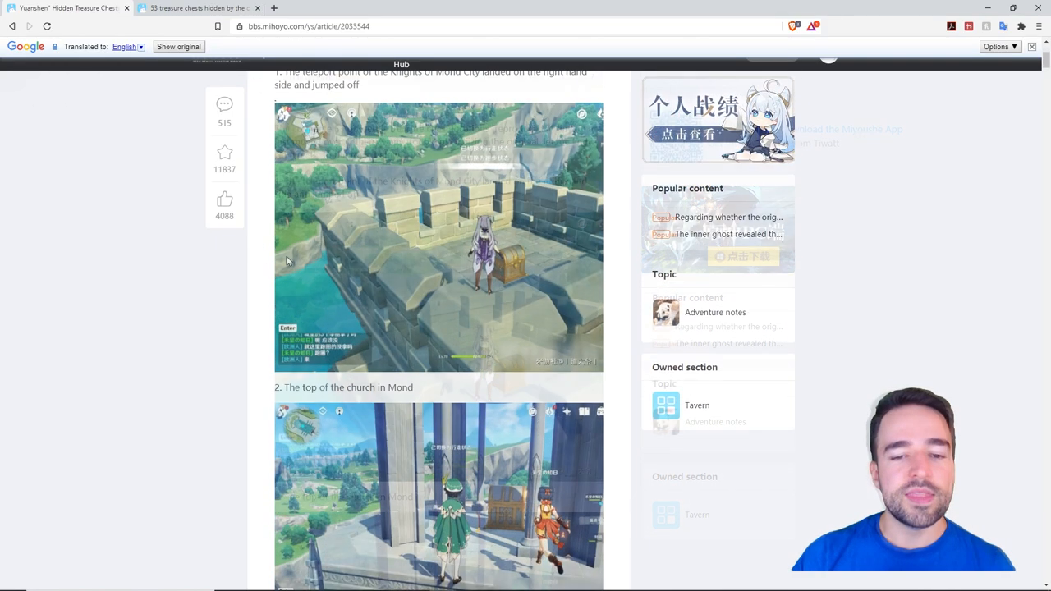
{"action": "scroll", "coordinate": [368, 176], "scroll_direction": "down", "scroll_amount": 2}
{"action": "scroll", "coordinate": [448, 147], "scroll_direction": "down", "scroll_amount": 2}
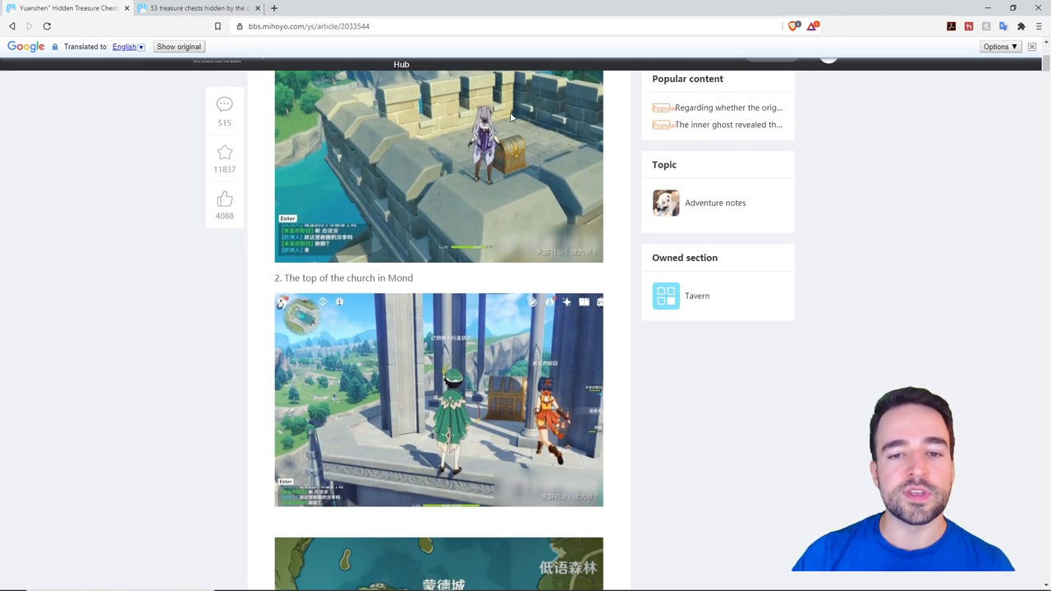
{"action": "scroll", "coordinate": [483, 118], "scroll_direction": "down", "scroll_amount": 5}
{"action": "scroll", "coordinate": [492, 205], "scroll_direction": "down", "scroll_amount": 3}
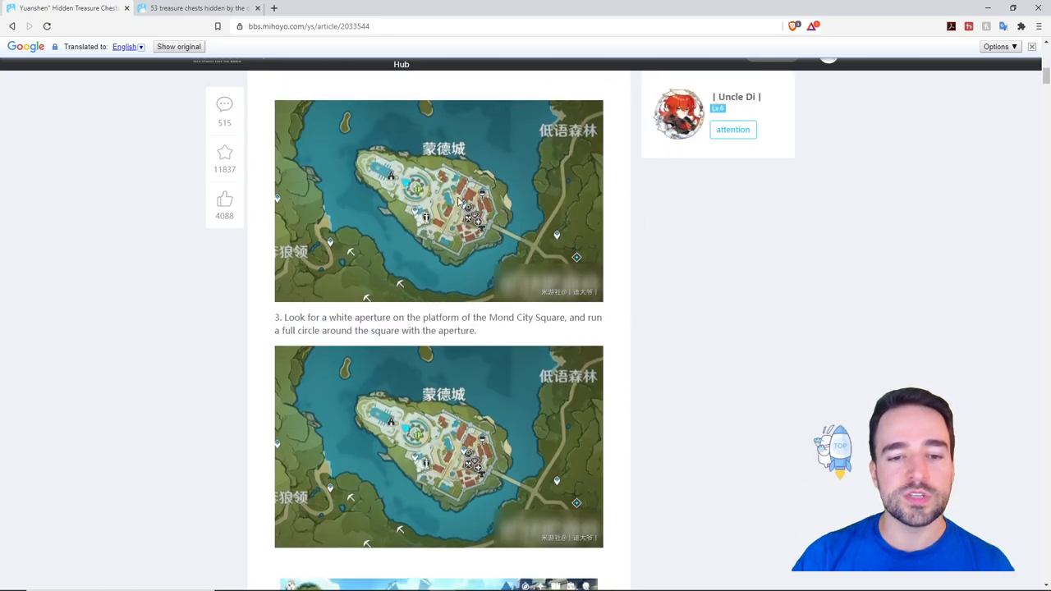
{"action": "scroll", "coordinate": [501, 247], "scroll_direction": "up", "scroll_amount": 5}
{"action": "scroll", "coordinate": [510, 308], "scroll_direction": "up", "scroll_amount": 4}
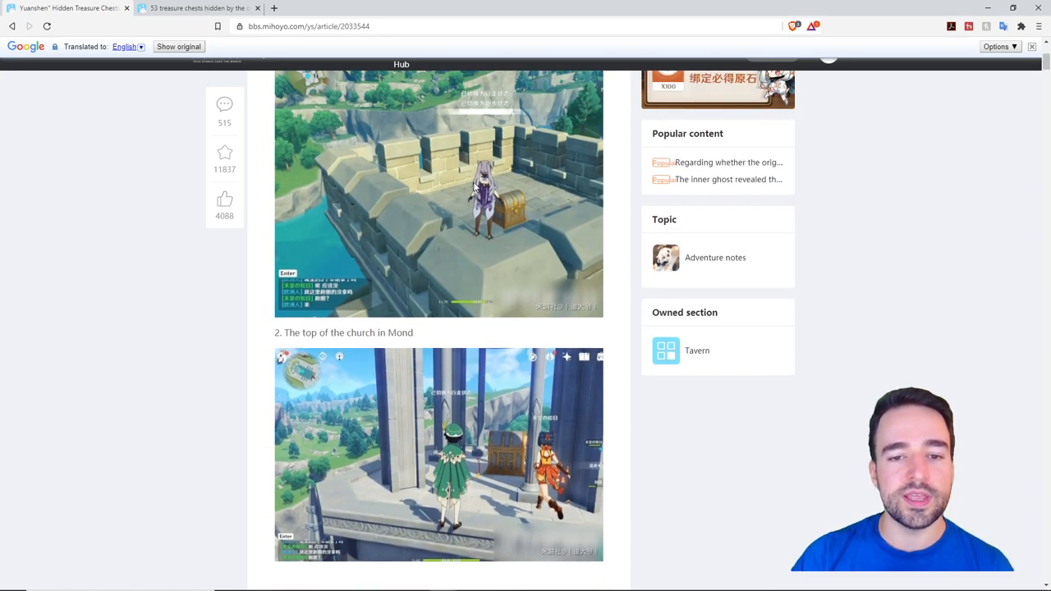
{"action": "scroll", "coordinate": [493, 246], "scroll_direction": "down", "scroll_amount": 5}
{"action": "scroll", "coordinate": [459, 230], "scroll_direction": "down", "scroll_amount": 4}
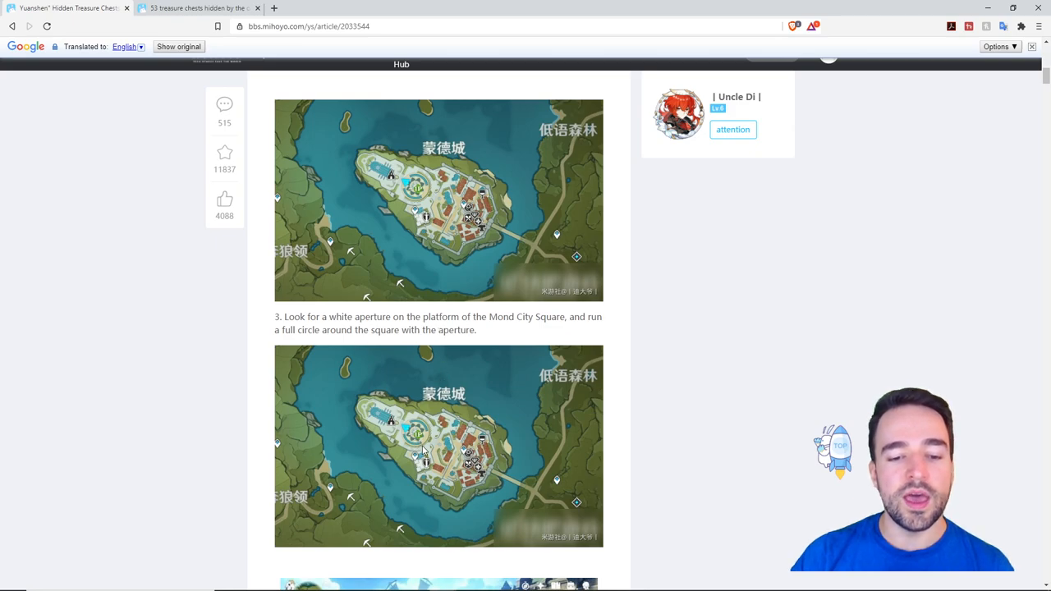
{"action": "scroll", "coordinate": [421, 448], "scroll_direction": "down", "scroll_amount": 4}
{"action": "scroll", "coordinate": [421, 419], "scroll_direction": "down", "scroll_amount": 3}
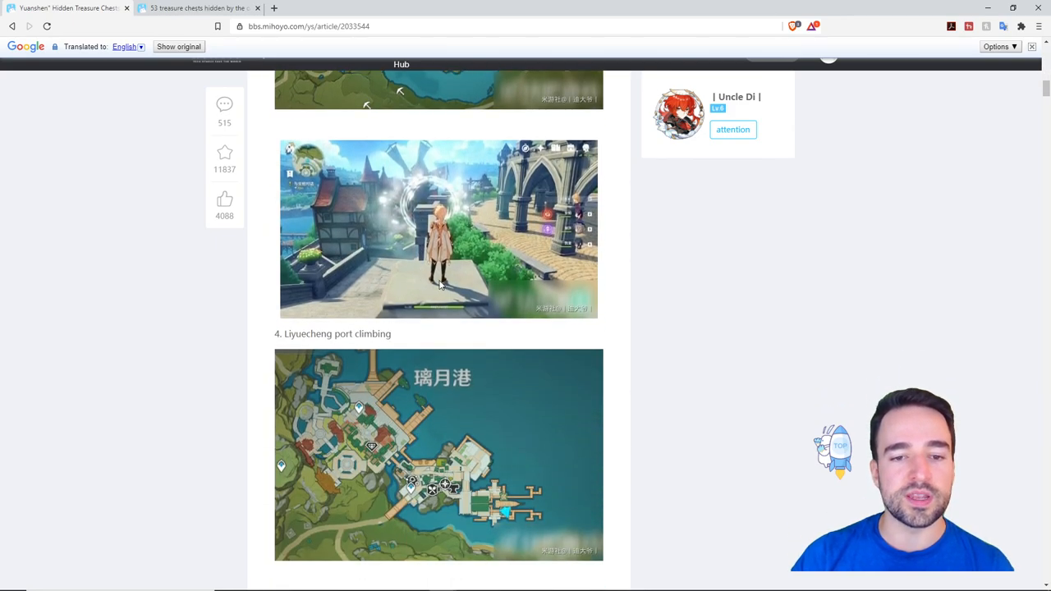
{"action": "scroll", "coordinate": [441, 283], "scroll_direction": "down", "scroll_amount": 3}
{"action": "scroll", "coordinate": [447, 185], "scroll_direction": "up", "scroll_amount": 1}
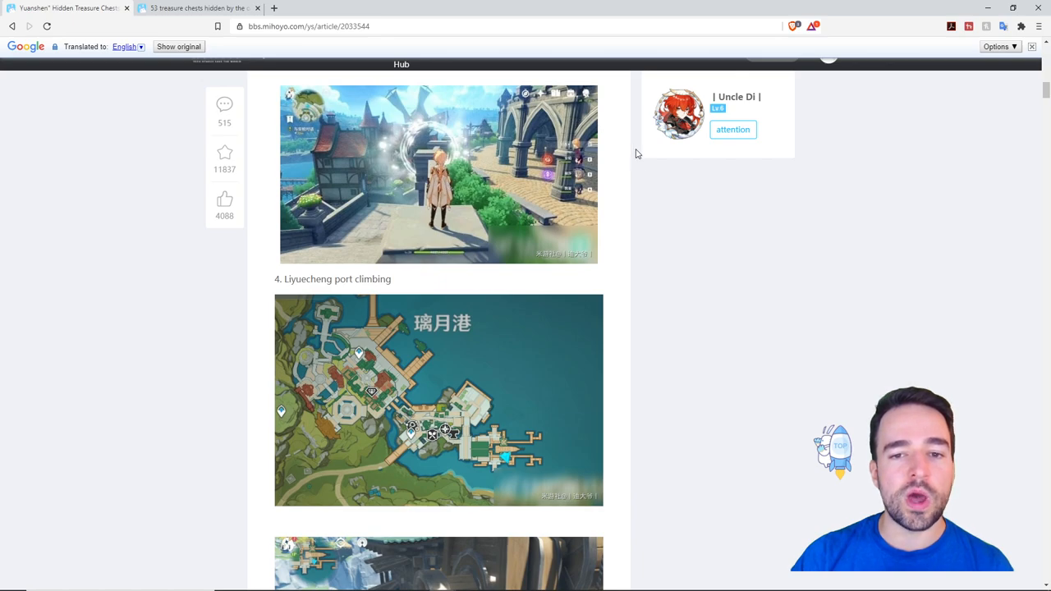
{"action": "scroll", "coordinate": [525, 231], "scroll_direction": "down", "scroll_amount": 2}
{"action": "scroll", "coordinate": [509, 265], "scroll_direction": "down", "scroll_amount": 2}
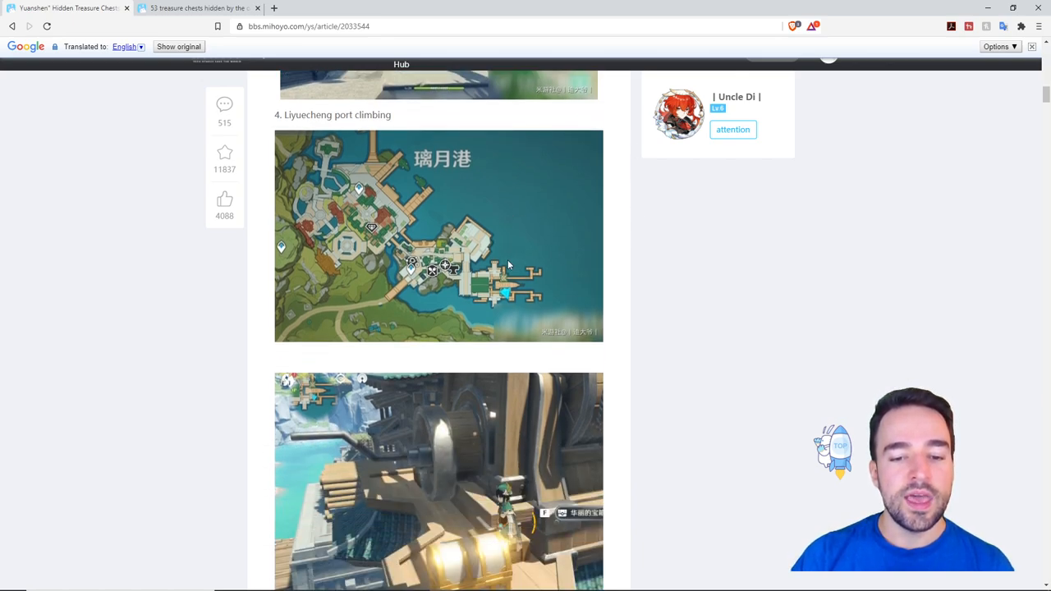
{"action": "scroll", "coordinate": [509, 265], "scroll_direction": "down", "scroll_amount": 1}
{"action": "scroll", "coordinate": [493, 328], "scroll_direction": "down", "scroll_amount": 1}
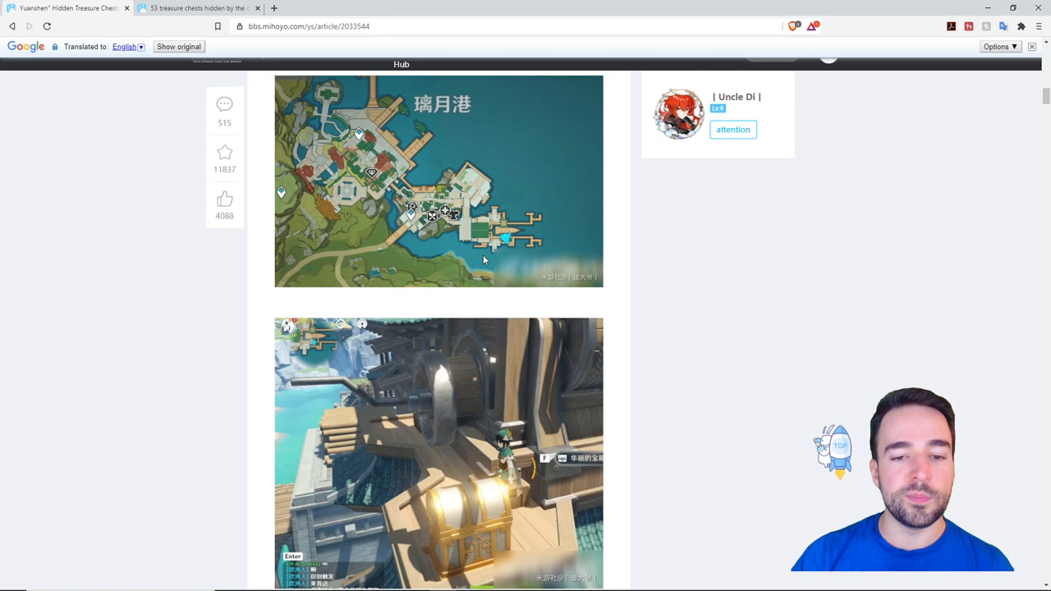
{"action": "scroll", "coordinate": [483, 260], "scroll_direction": "down", "scroll_amount": 3}
{"action": "scroll", "coordinate": [476, 246], "scroll_direction": "down", "scroll_amount": 2}
{"action": "scroll", "coordinate": [471, 241], "scroll_direction": "down", "scroll_amount": 2}
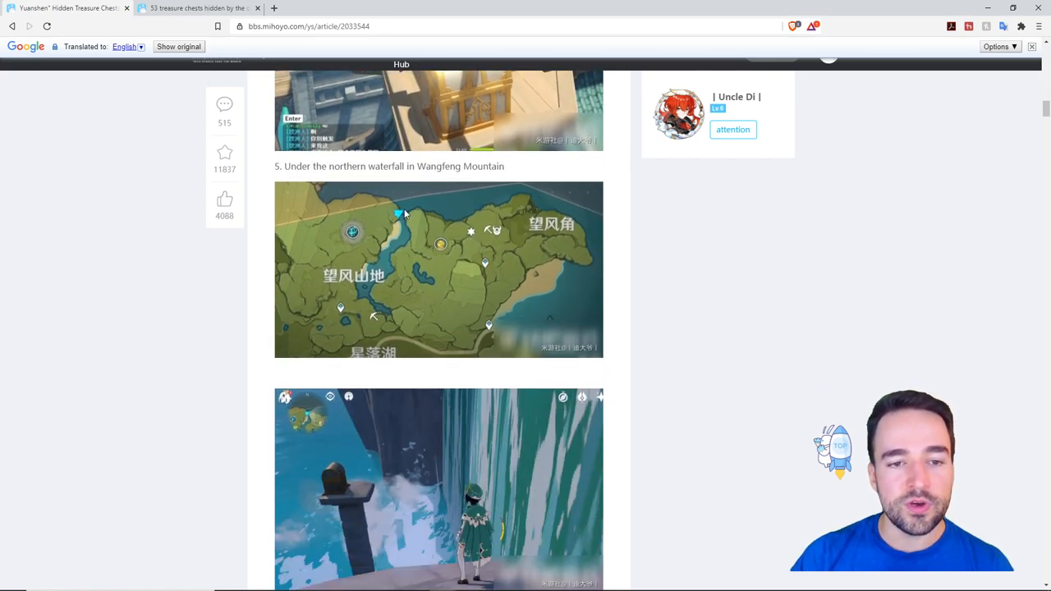
{"action": "scroll", "coordinate": [410, 213], "scroll_direction": "down", "scroll_amount": 2}
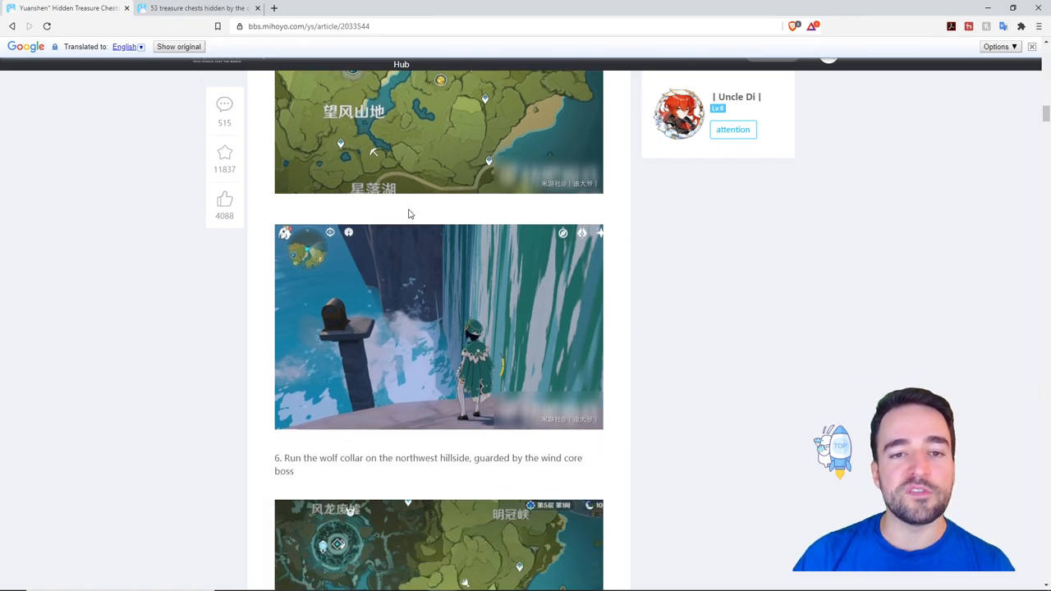
{"action": "scroll", "coordinate": [409, 213], "scroll_direction": "down", "scroll_amount": 3}
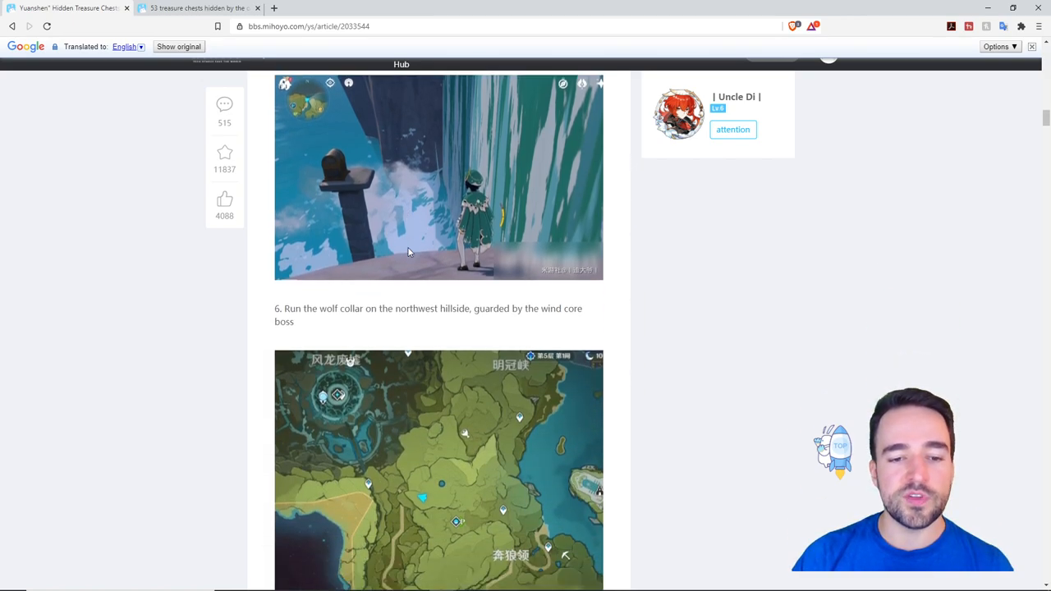
{"action": "scroll", "coordinate": [410, 238], "scroll_direction": "down", "scroll_amount": 2}
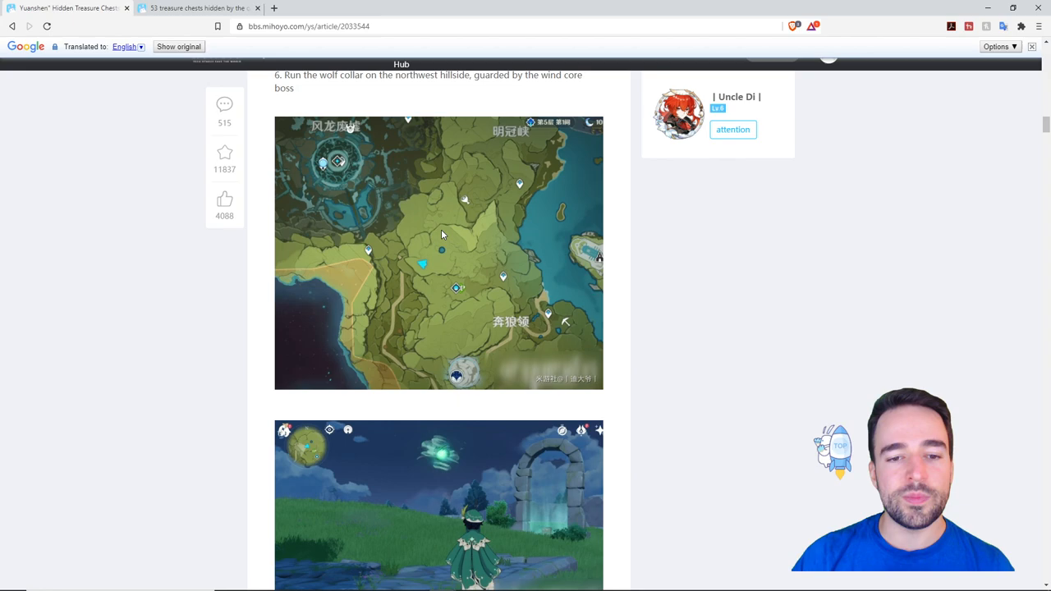
{"action": "scroll", "coordinate": [441, 246], "scroll_direction": "down", "scroll_amount": 1}
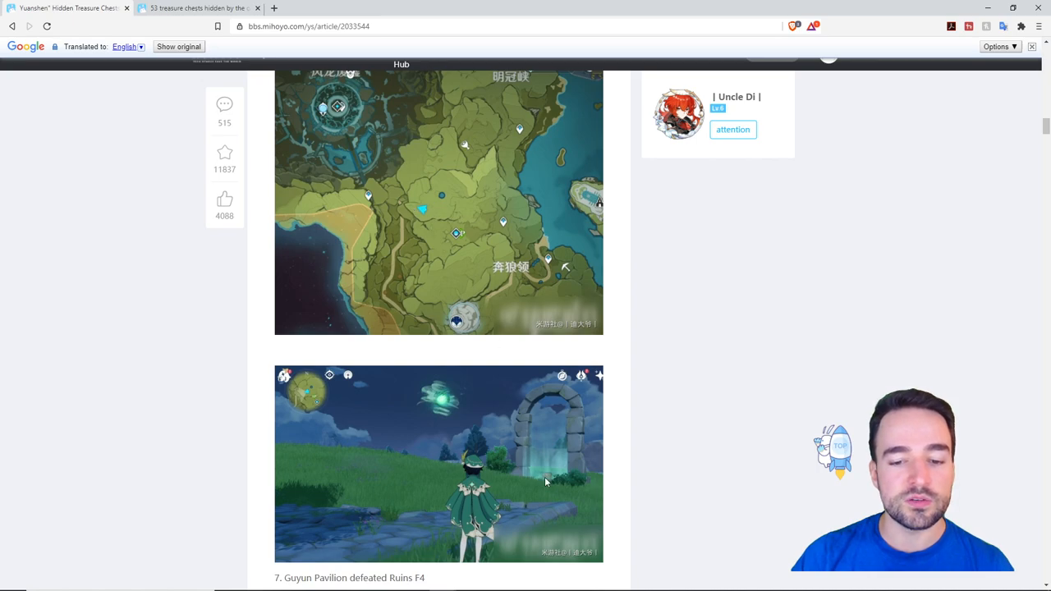
{"action": "scroll", "coordinate": [545, 475], "scroll_direction": "down", "scroll_amount": 6}
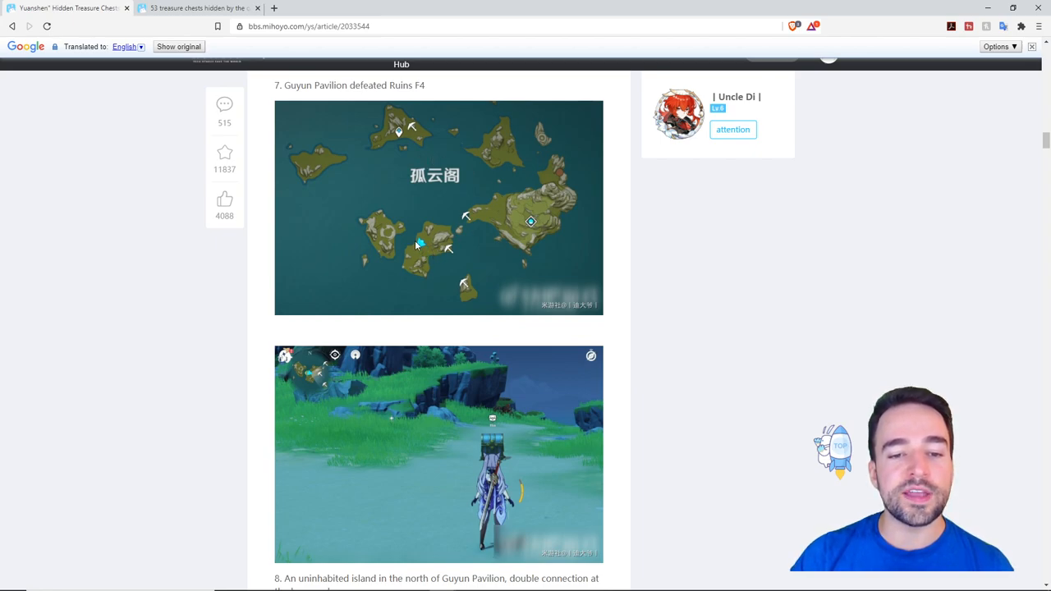
{"action": "scroll", "coordinate": [415, 243], "scroll_direction": "down", "scroll_amount": 2}
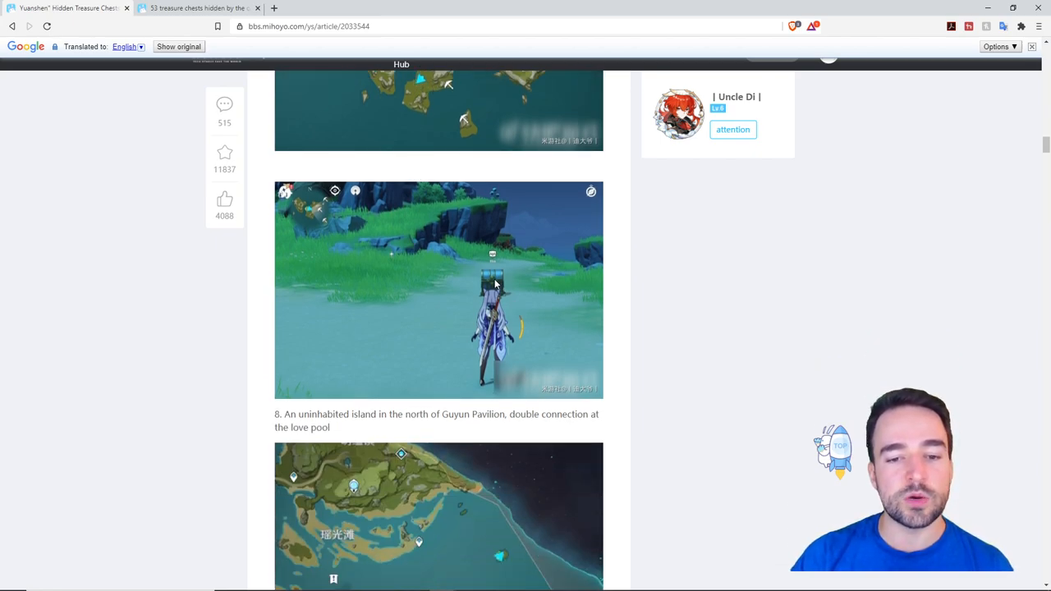
{"action": "scroll", "coordinate": [494, 284], "scroll_direction": "down", "scroll_amount": 3}
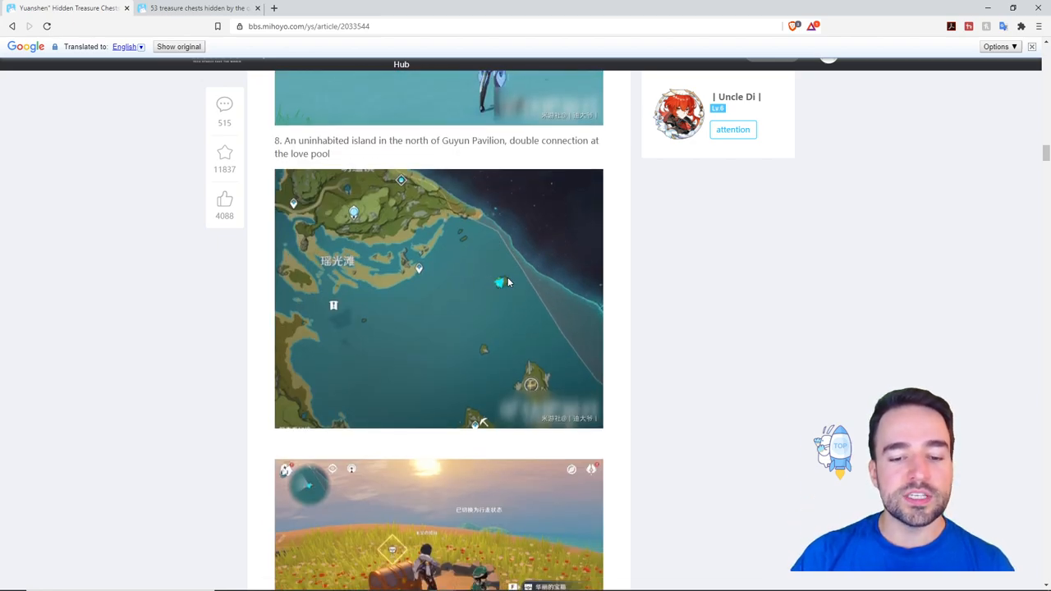
{"action": "scroll", "coordinate": [507, 280], "scroll_direction": "down", "scroll_amount": 2}
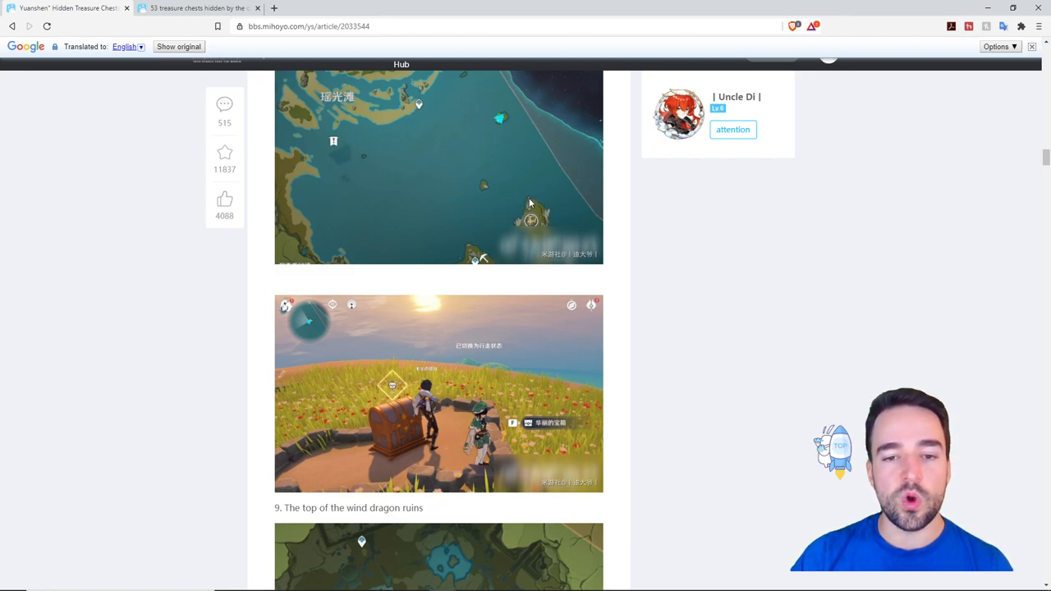
{"action": "scroll", "coordinate": [530, 202], "scroll_direction": "up", "scroll_amount": 2}
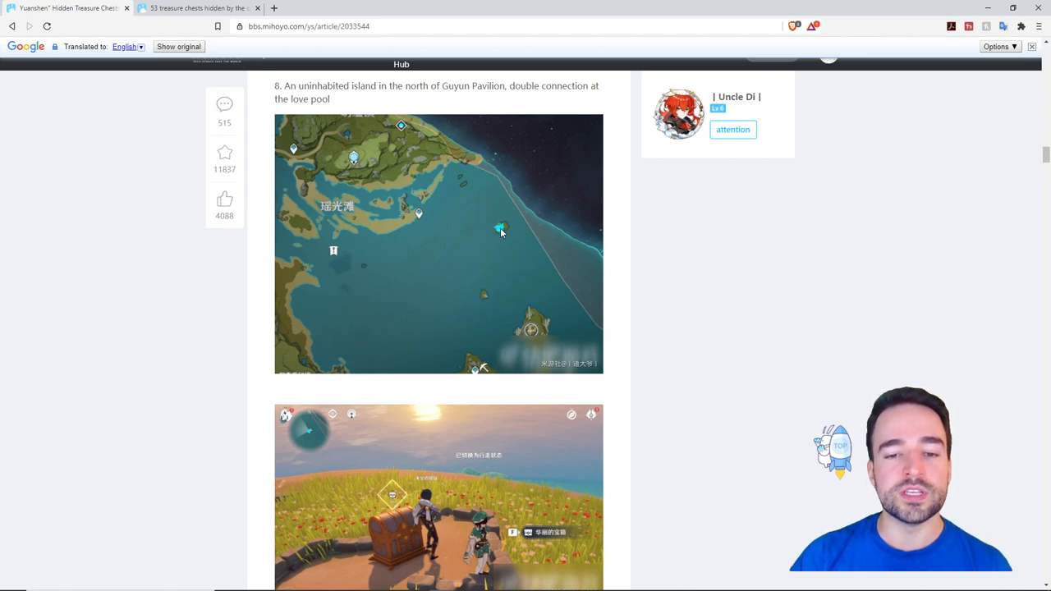
{"action": "scroll", "coordinate": [500, 230], "scroll_direction": "down", "scroll_amount": 2}
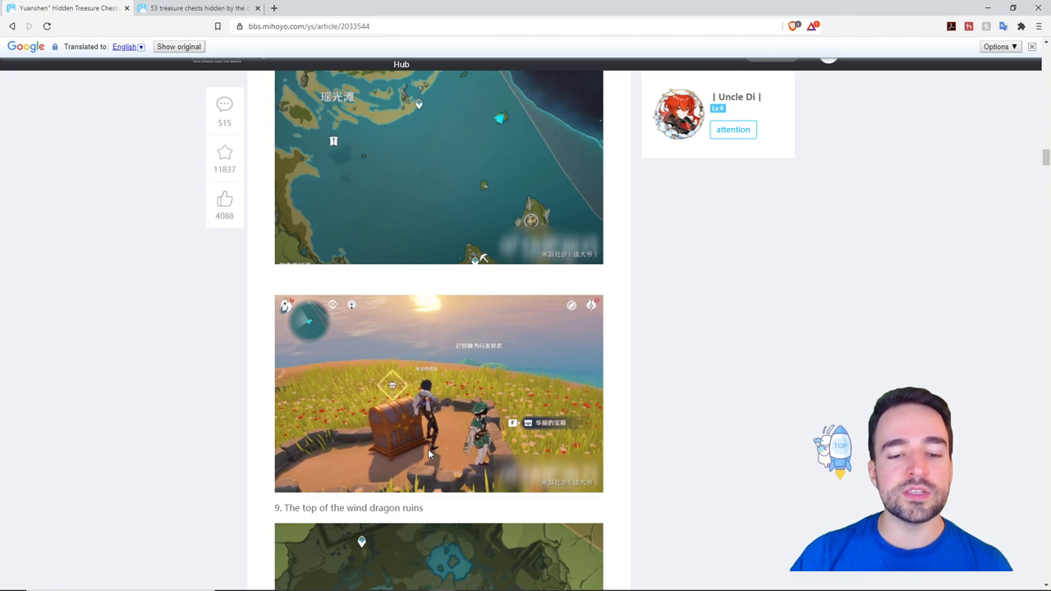
{"action": "scroll", "coordinate": [454, 425], "scroll_direction": "down", "scroll_amount": 1}
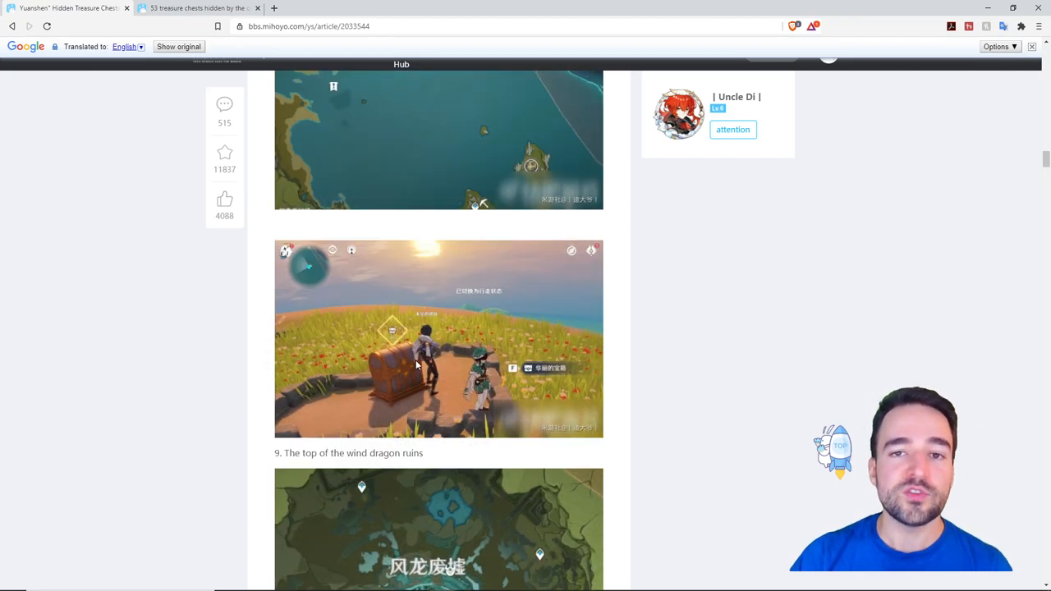
{"action": "scroll", "coordinate": [412, 362], "scroll_direction": "down", "scroll_amount": 5}
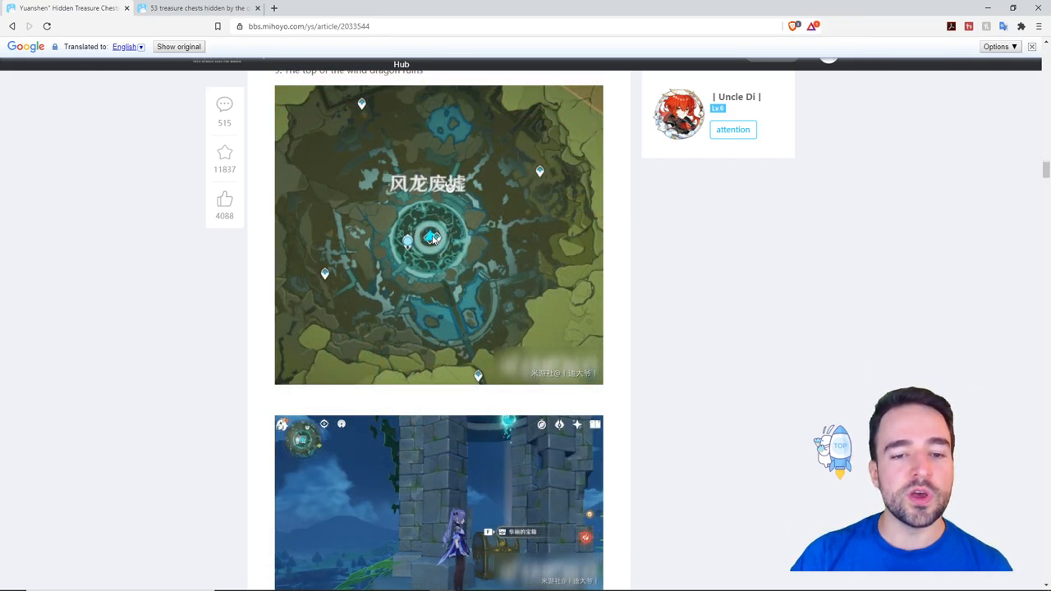
{"action": "scroll", "coordinate": [433, 238], "scroll_direction": "down", "scroll_amount": 3}
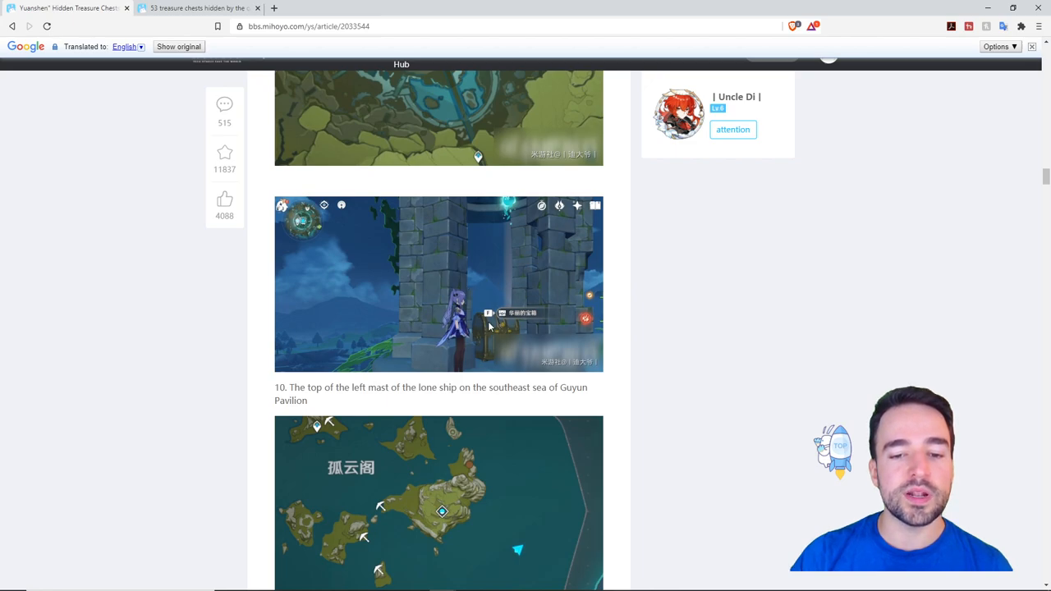
{"action": "scroll", "coordinate": [489, 326], "scroll_direction": "down", "scroll_amount": 4}
{"action": "scroll", "coordinate": [506, 302], "scroll_direction": "down", "scroll_amount": 1}
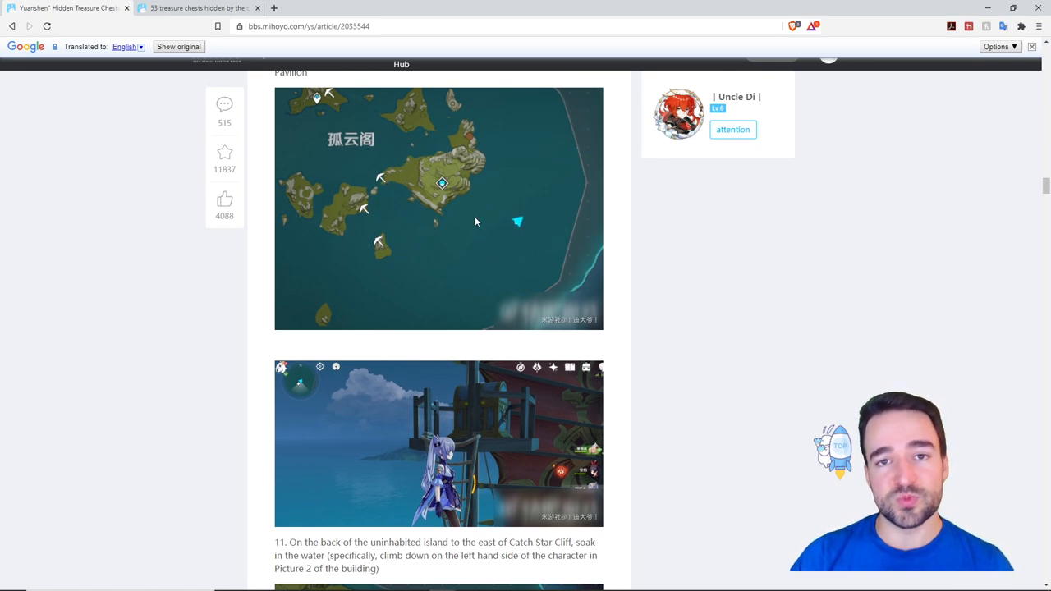
{"action": "scroll", "coordinate": [480, 296], "scroll_direction": "down", "scroll_amount": 1}
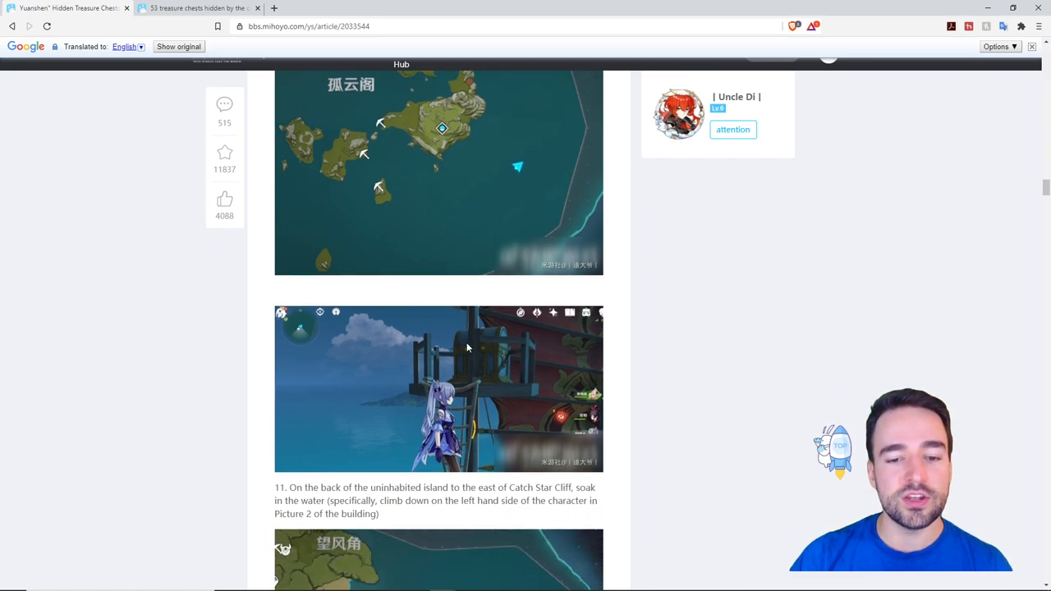
{"action": "scroll", "coordinate": [491, 337], "scroll_direction": "down", "scroll_amount": 1}
{"action": "scroll", "coordinate": [490, 336], "scroll_direction": "down", "scroll_amount": 3}
{"action": "scroll", "coordinate": [402, 271], "scroll_direction": "down", "scroll_amount": 2}
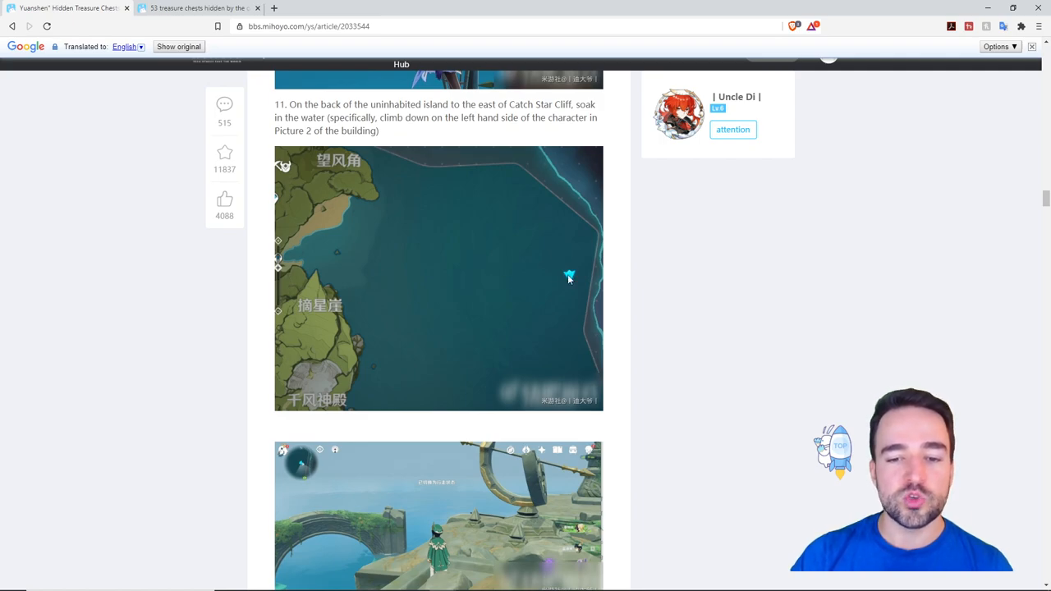
{"action": "scroll", "coordinate": [568, 278], "scroll_direction": "down", "scroll_amount": 4}
{"action": "scroll", "coordinate": [526, 287], "scroll_direction": "up", "scroll_amount": 1}
{"action": "scroll", "coordinate": [507, 294], "scroll_direction": "down", "scroll_amount": 1}
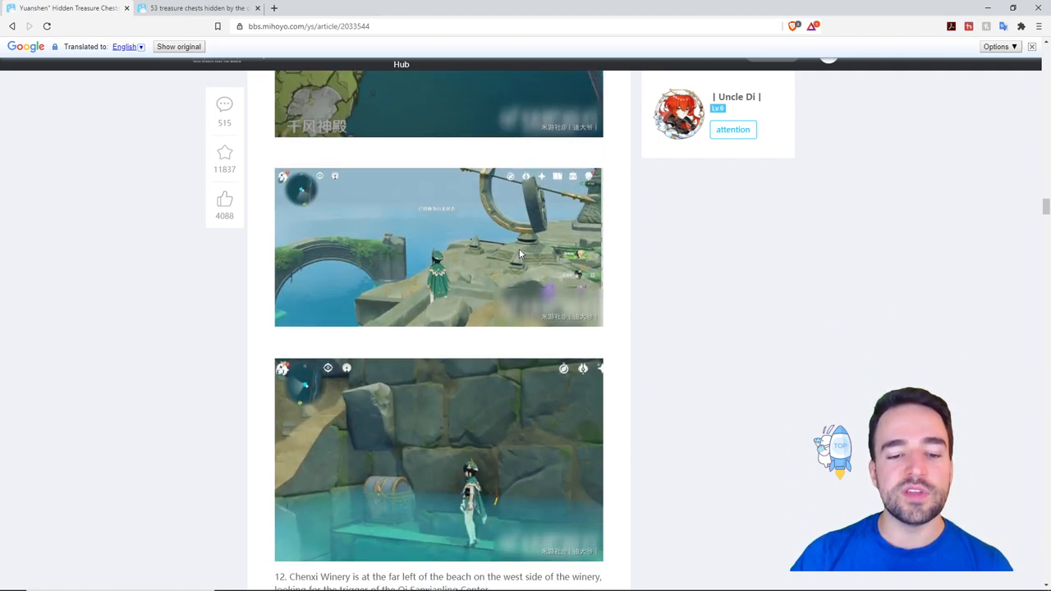
{"action": "scroll", "coordinate": [518, 249], "scroll_direction": "up", "scroll_amount": 2}
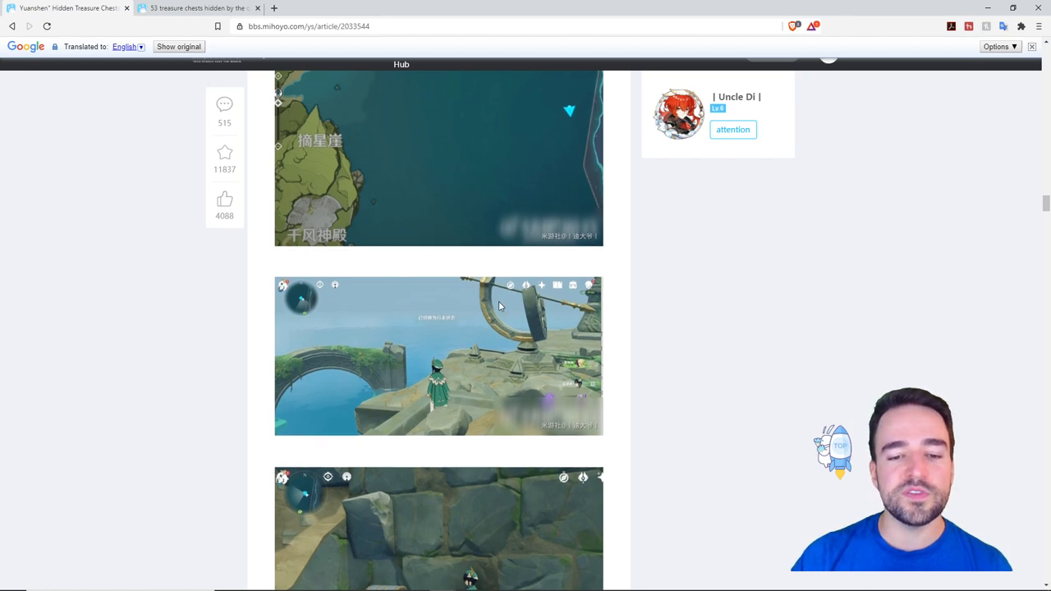
{"action": "scroll", "coordinate": [498, 300], "scroll_direction": "down", "scroll_amount": 2}
{"action": "scroll", "coordinate": [498, 300], "scroll_direction": "down", "scroll_amount": 2}
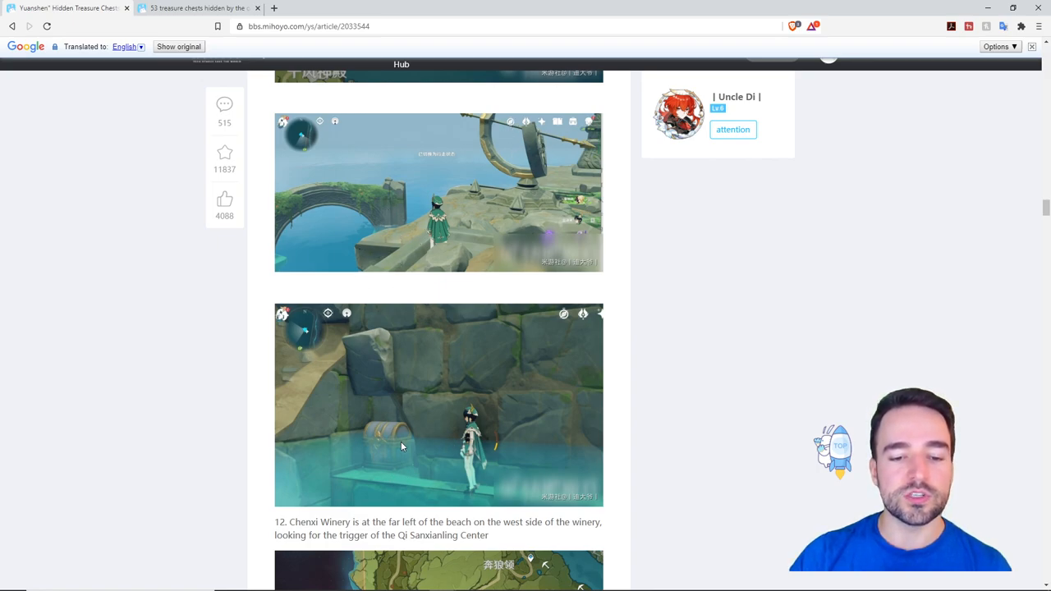
{"action": "scroll", "coordinate": [401, 433], "scroll_direction": "down", "scroll_amount": 5}
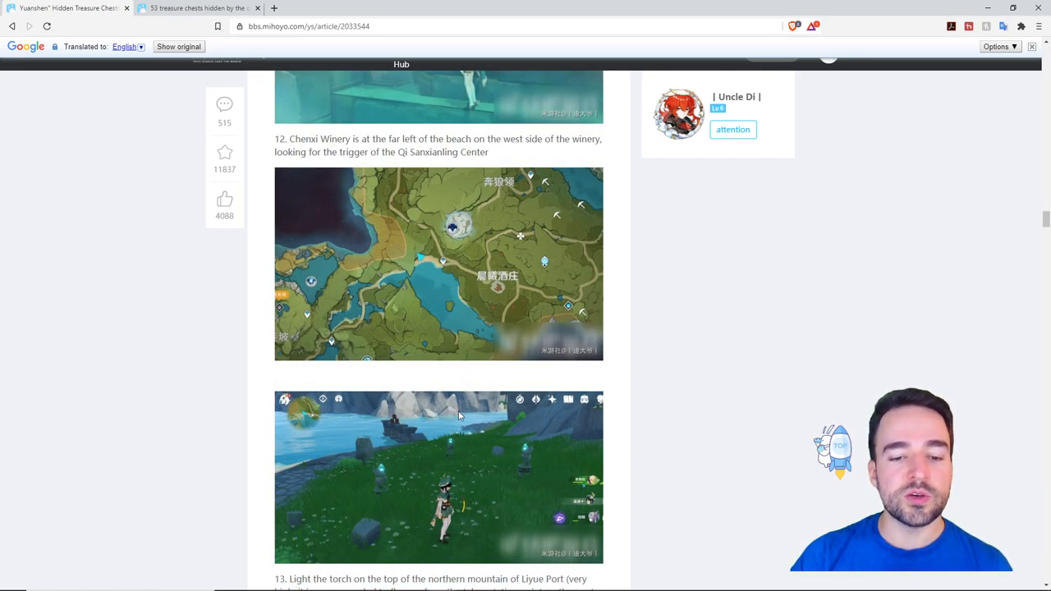
{"action": "scroll", "coordinate": [460, 415], "scroll_direction": "down", "scroll_amount": 2}
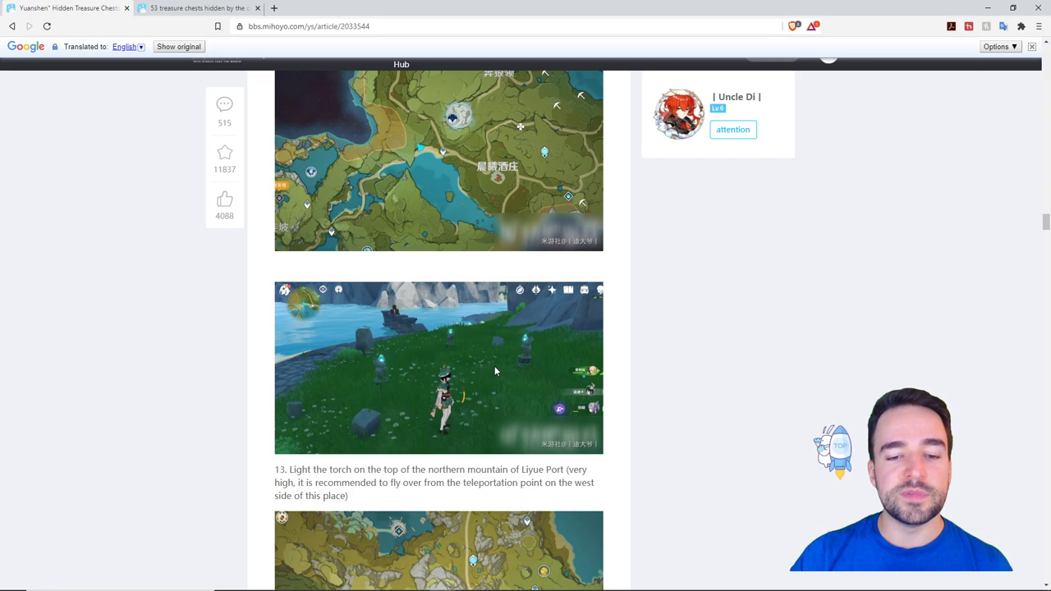
{"action": "scroll", "coordinate": [459, 353], "scroll_direction": "down", "scroll_amount": 2}
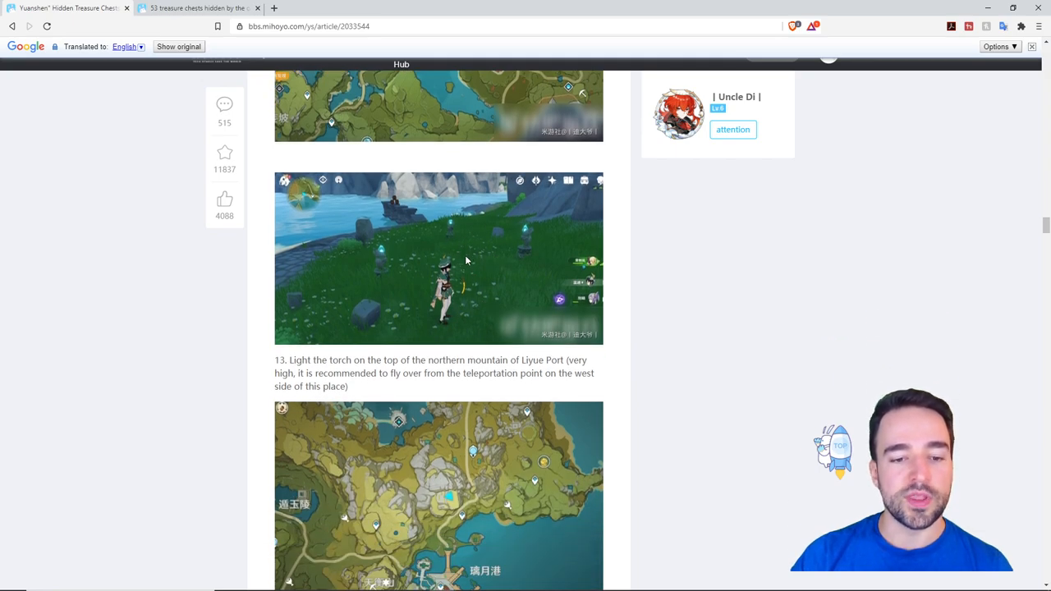
{"action": "scroll", "coordinate": [466, 259], "scroll_direction": "down", "scroll_amount": 3}
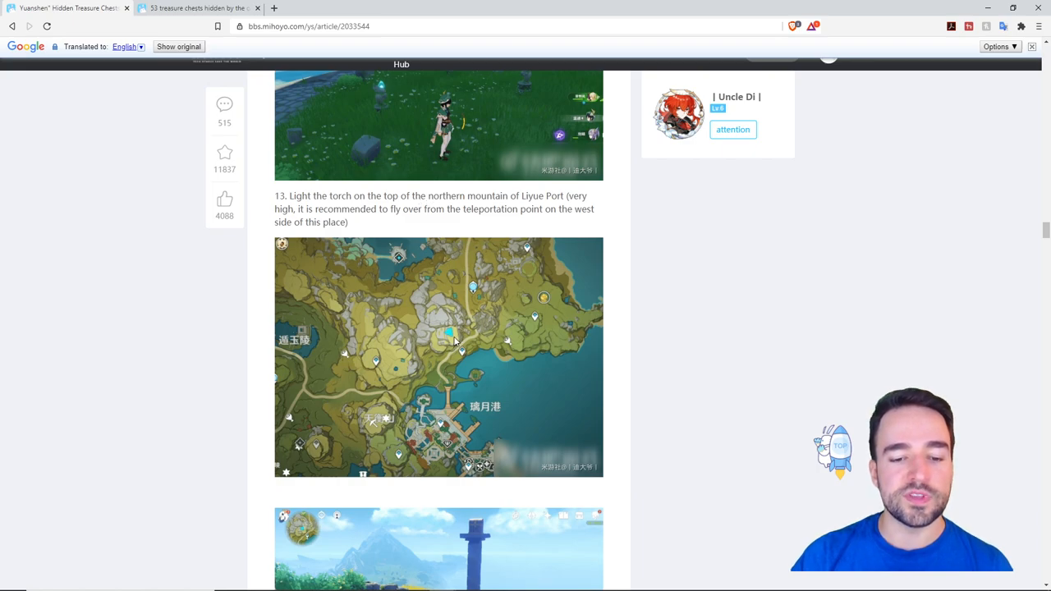
{"action": "scroll", "coordinate": [459, 287], "scroll_direction": "down", "scroll_amount": 2}
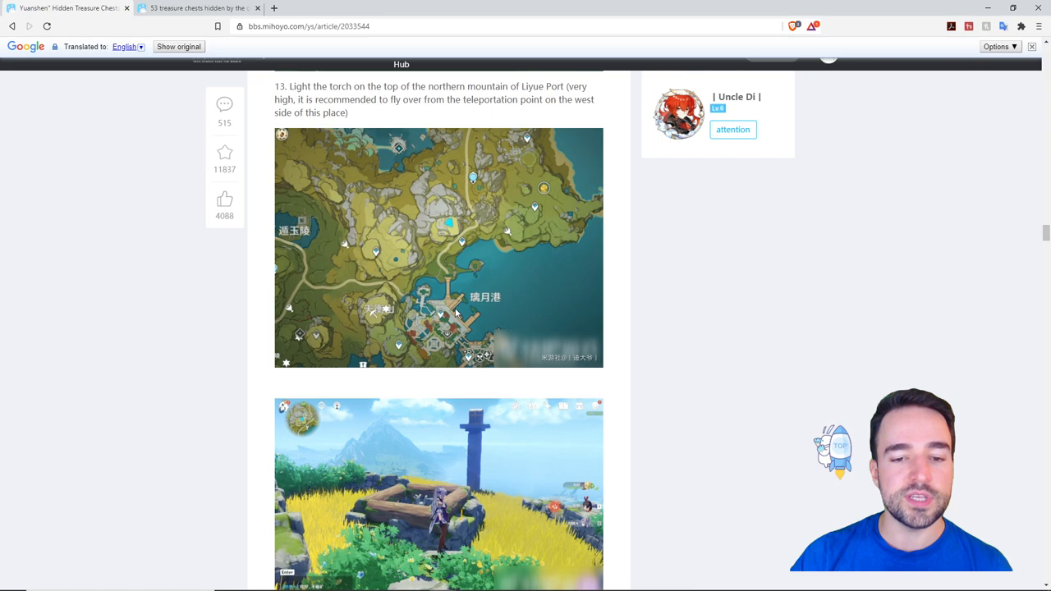
{"action": "scroll", "coordinate": [459, 296], "scroll_direction": "down", "scroll_amount": 2}
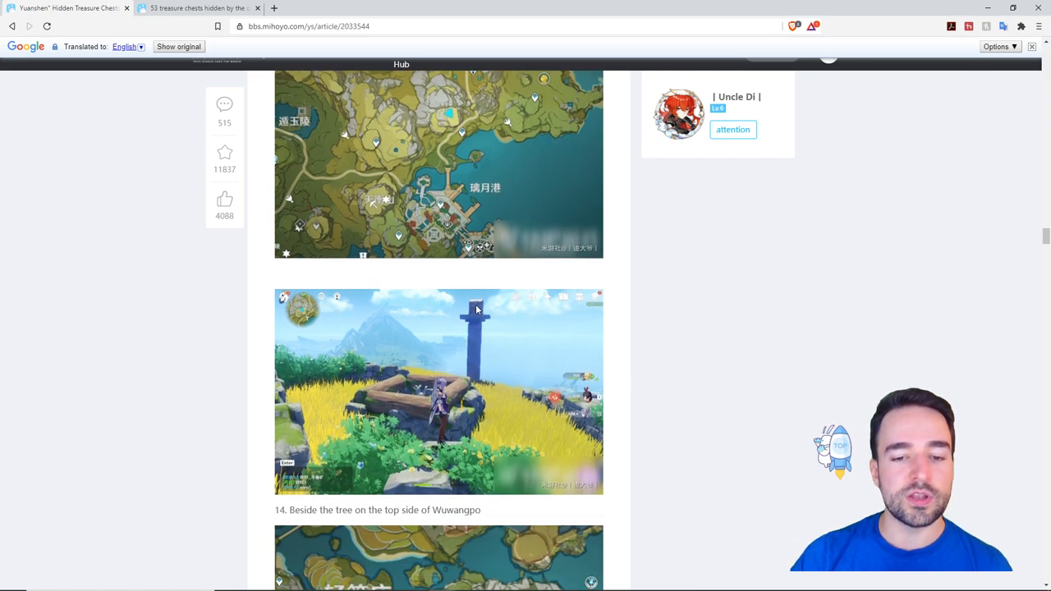
{"action": "scroll", "coordinate": [481, 314], "scroll_direction": "down", "scroll_amount": 4}
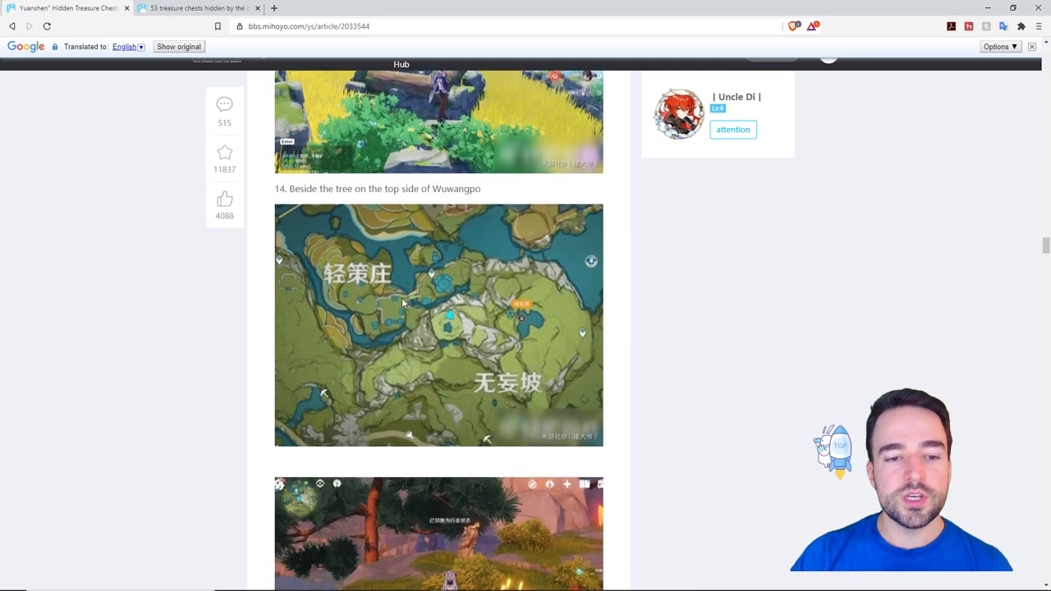
{"action": "scroll", "coordinate": [427, 277], "scroll_direction": "down", "scroll_amount": 1}
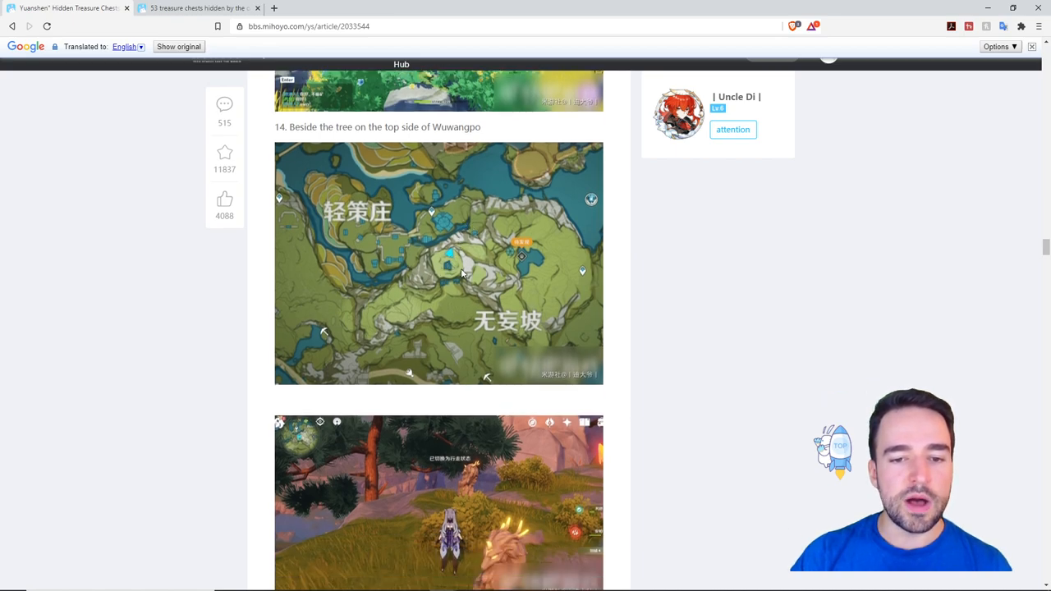
{"action": "scroll", "coordinate": [461, 271], "scroll_direction": "down", "scroll_amount": 2}
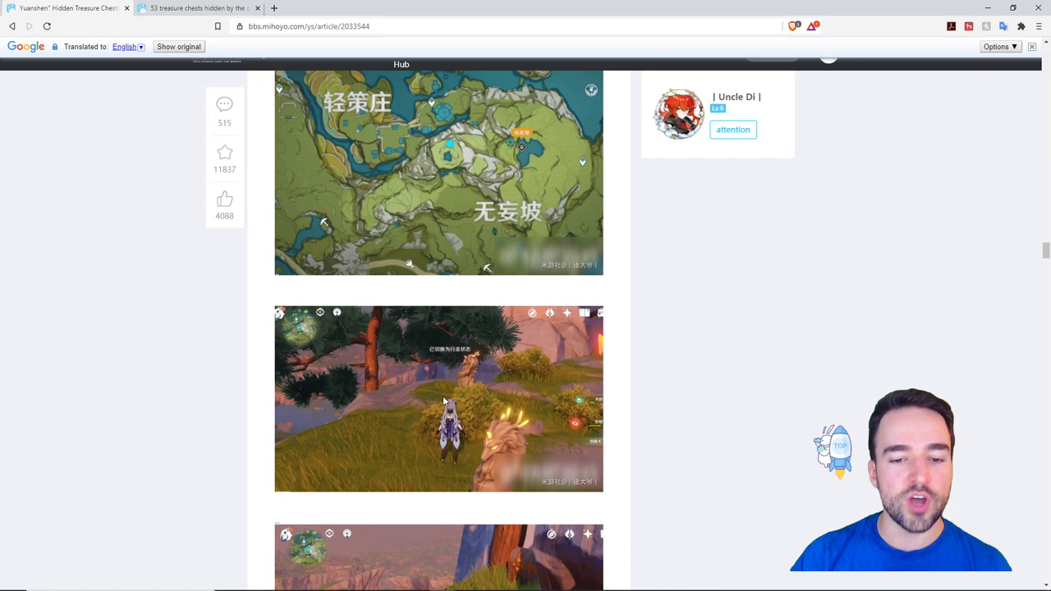
{"action": "scroll", "coordinate": [444, 400], "scroll_direction": "down", "scroll_amount": 2}
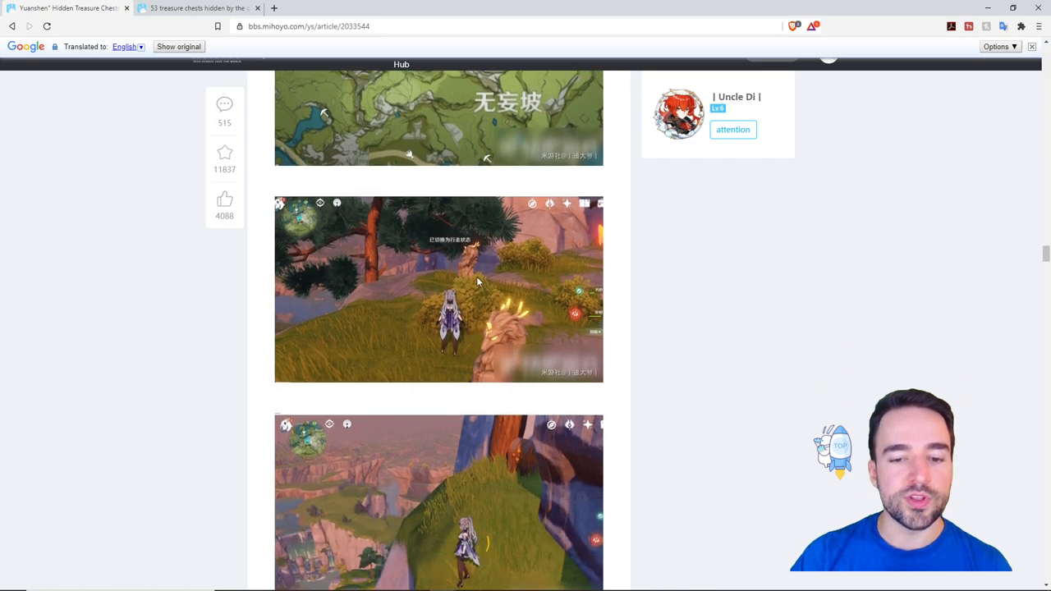
{"action": "scroll", "coordinate": [467, 284], "scroll_direction": "down", "scroll_amount": 1}
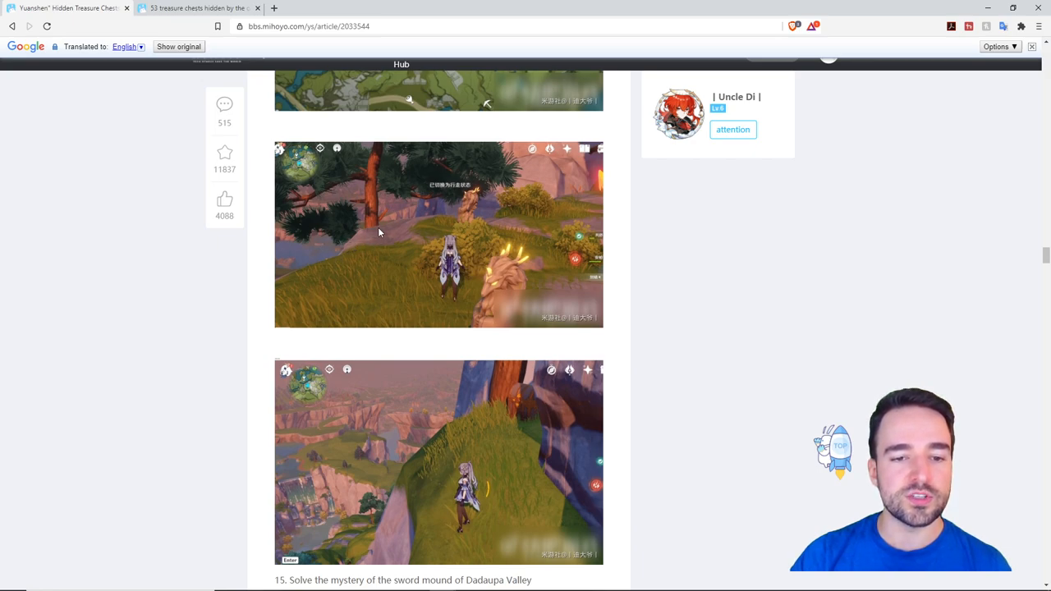
{"action": "scroll", "coordinate": [354, 251], "scroll_direction": "down", "scroll_amount": 3}
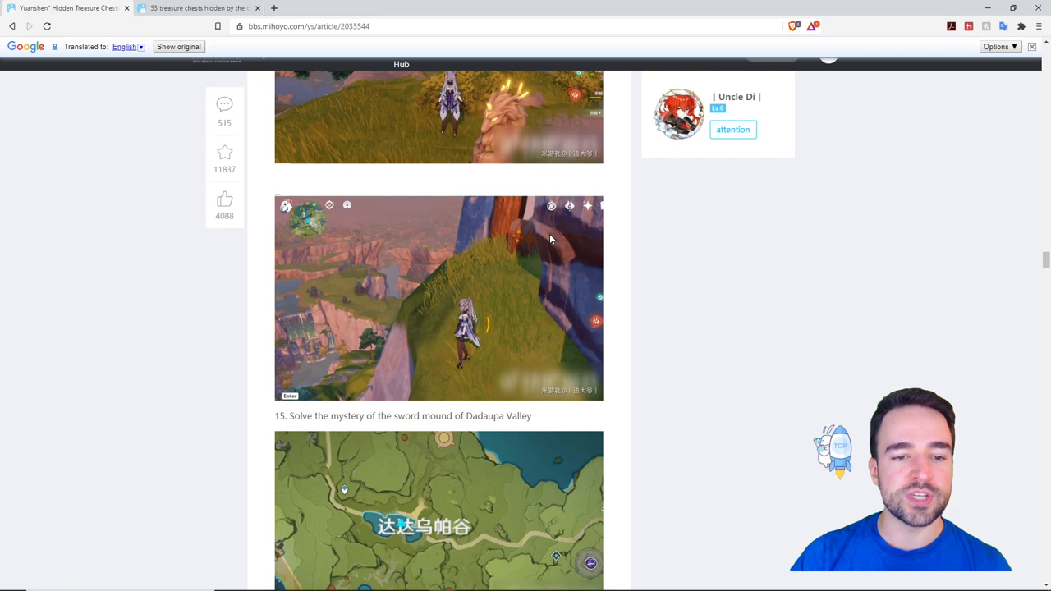
{"action": "scroll", "coordinate": [531, 238], "scroll_direction": "down", "scroll_amount": 3}
{"action": "scroll", "coordinate": [534, 246], "scroll_direction": "down", "scroll_amount": 2}
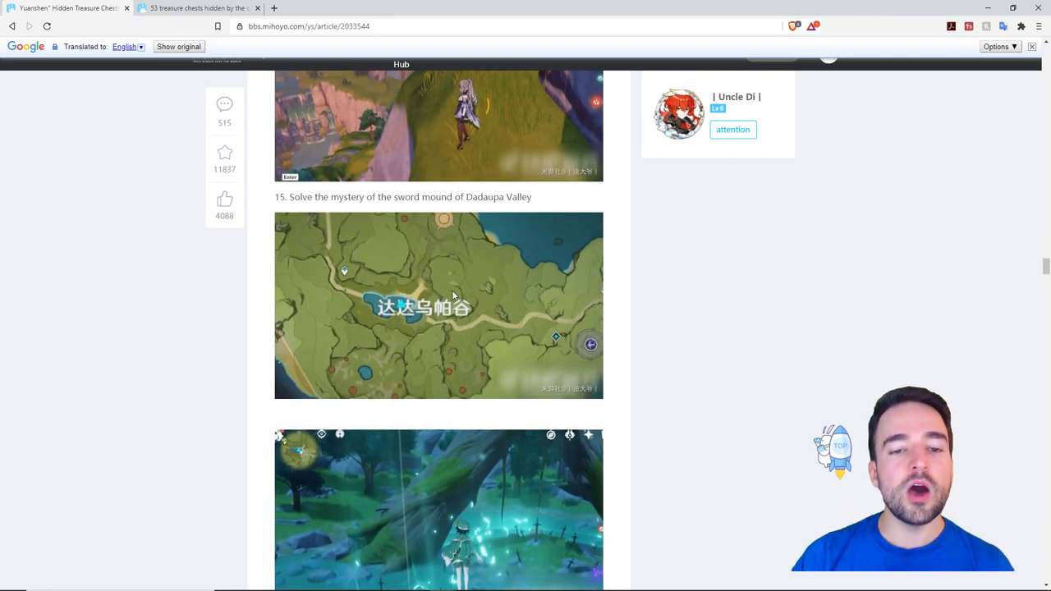
{"action": "scroll", "coordinate": [477, 271], "scroll_direction": "down", "scroll_amount": 1}
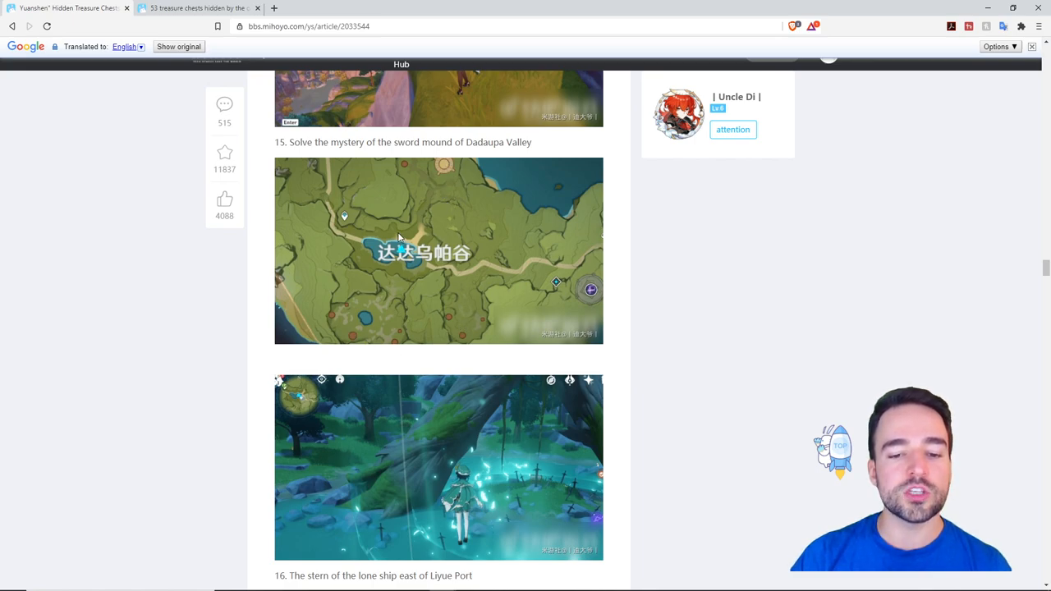
{"action": "scroll", "coordinate": [518, 386], "scroll_direction": "down", "scroll_amount": 2}
{"action": "scroll", "coordinate": [519, 386], "scroll_direction": "down", "scroll_amount": 2}
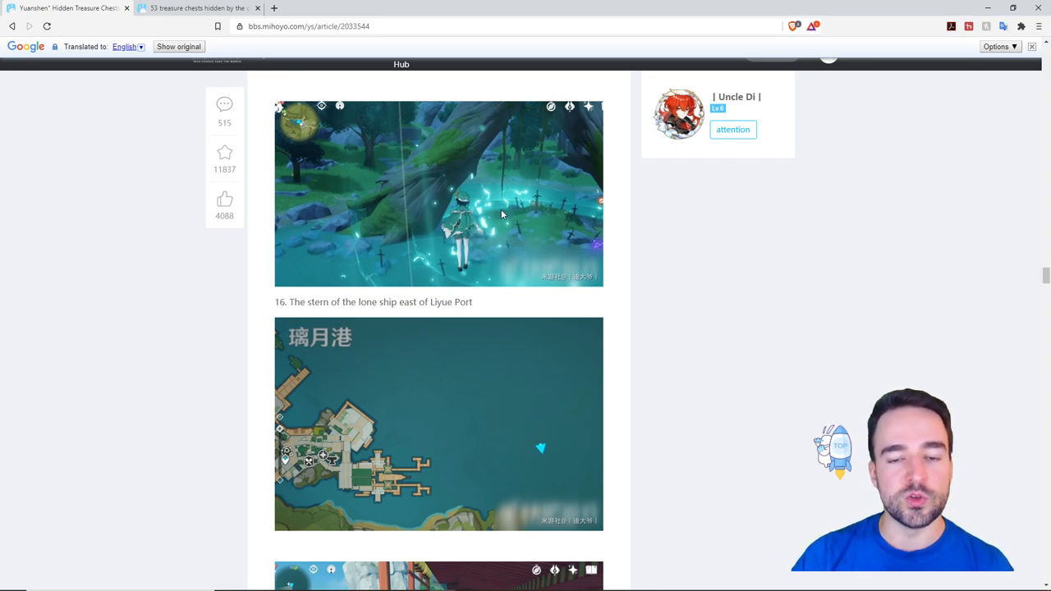
{"action": "scroll", "coordinate": [495, 210], "scroll_direction": "down", "scroll_amount": 1}
{"action": "scroll", "coordinate": [495, 210], "scroll_direction": "down", "scroll_amount": 1}
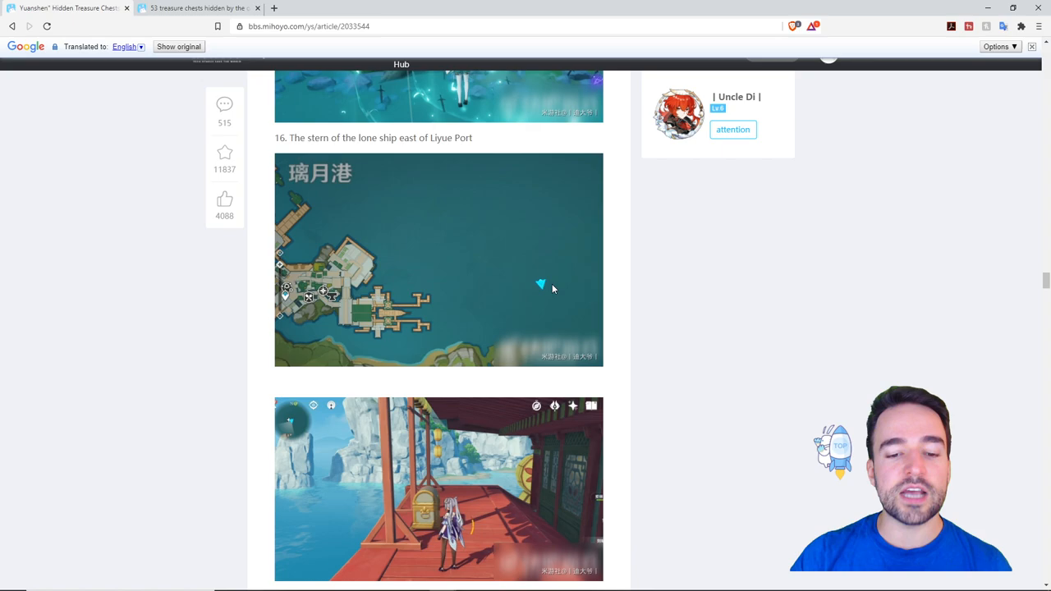
{"action": "scroll", "coordinate": [557, 285], "scroll_direction": "down", "scroll_amount": 2}
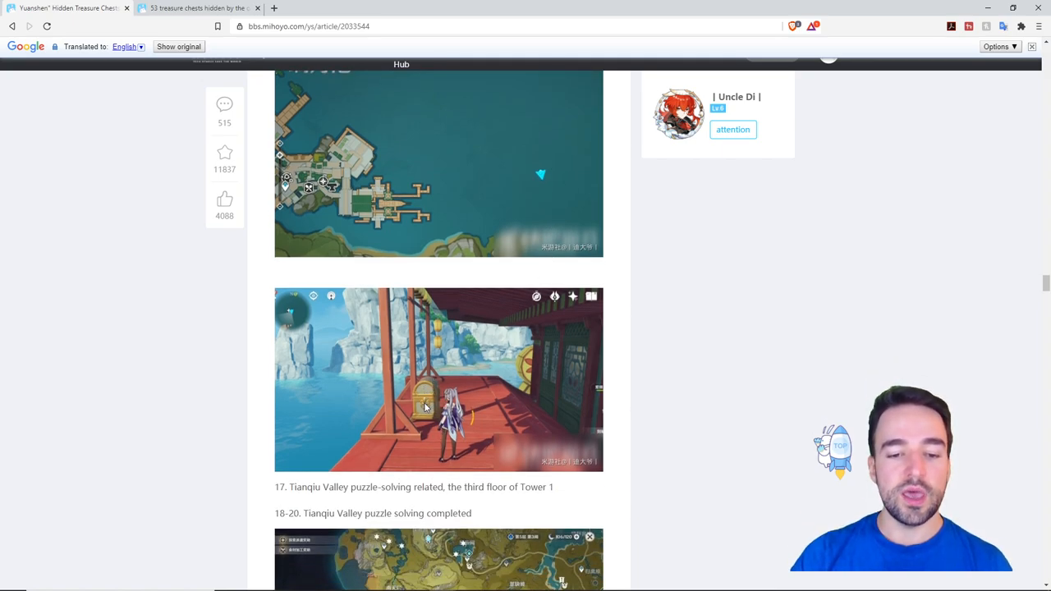
{"action": "scroll", "coordinate": [417, 400], "scroll_direction": "down", "scroll_amount": 3}
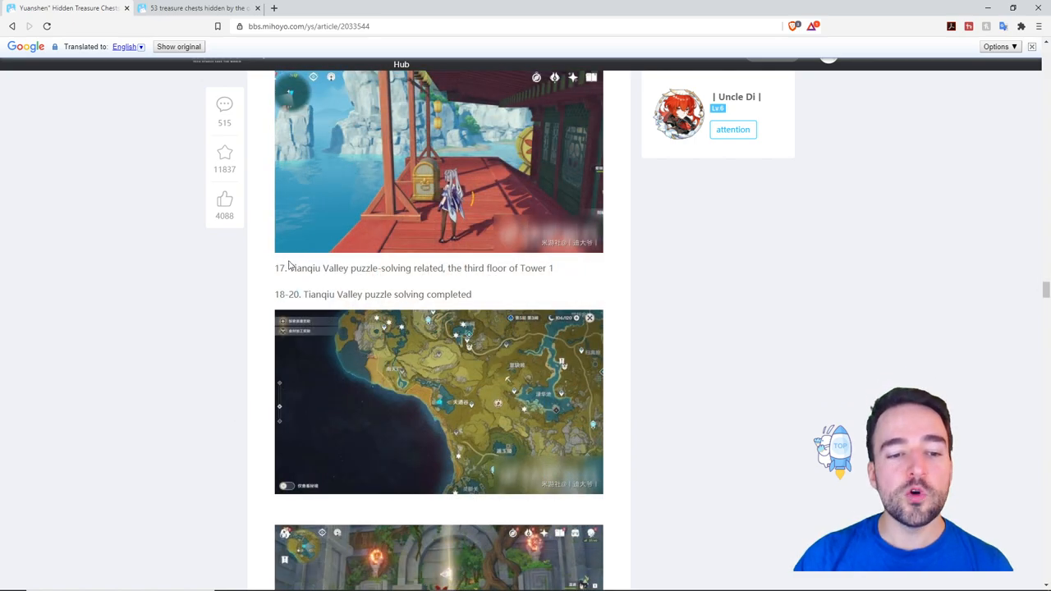
{"action": "scroll", "coordinate": [304, 292], "scroll_direction": "down", "scroll_amount": 2}
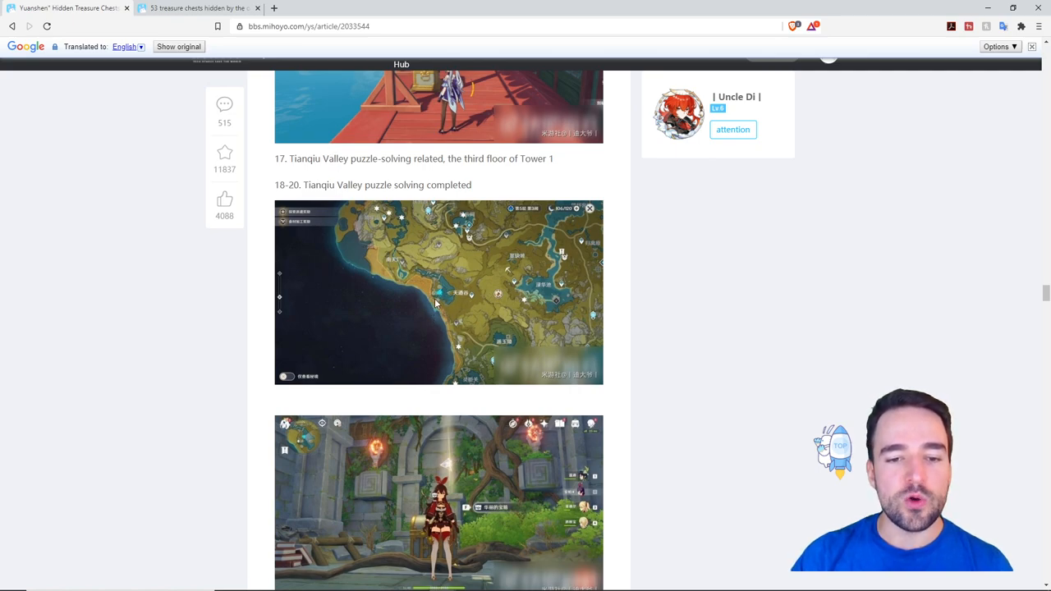
{"action": "scroll", "coordinate": [435, 312], "scroll_direction": "down", "scroll_amount": 2}
{"action": "scroll", "coordinate": [447, 377], "scroll_direction": "down", "scroll_amount": 1}
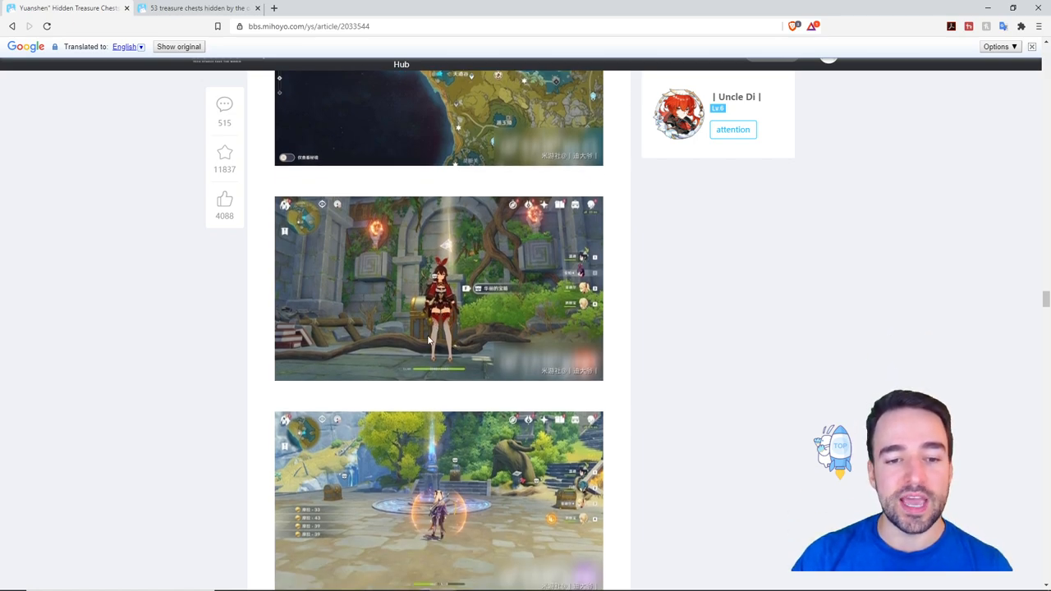
{"action": "scroll", "coordinate": [429, 320], "scroll_direction": "down", "scroll_amount": 1}
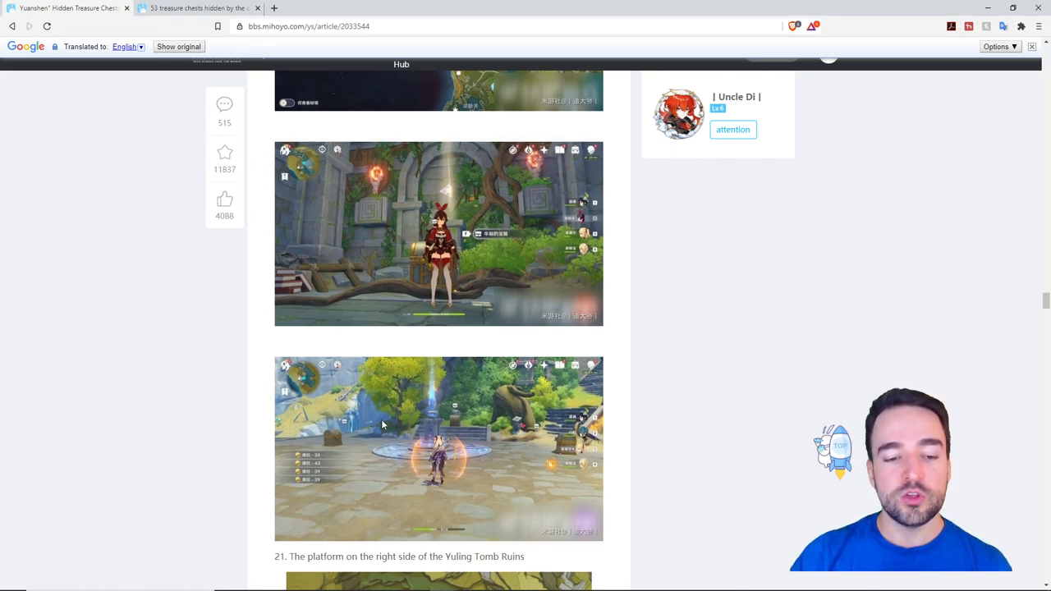
{"action": "scroll", "coordinate": [512, 440], "scroll_direction": "down", "scroll_amount": 1}
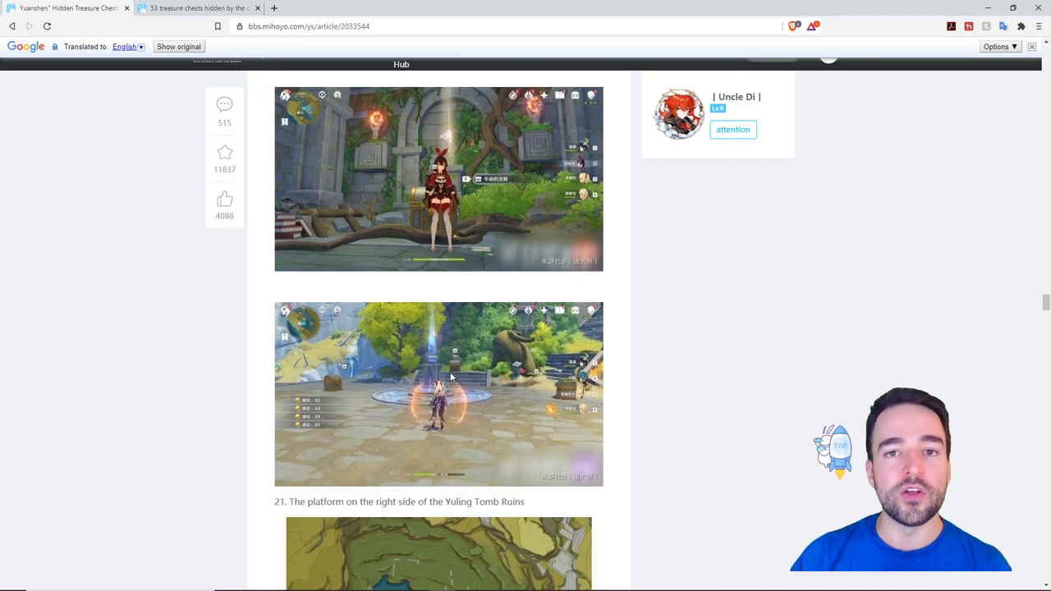
{"action": "scroll", "coordinate": [331, 362], "scroll_direction": "down", "scroll_amount": 5}
{"action": "scroll", "coordinate": [210, 322], "scroll_direction": "down", "scroll_amount": 1}
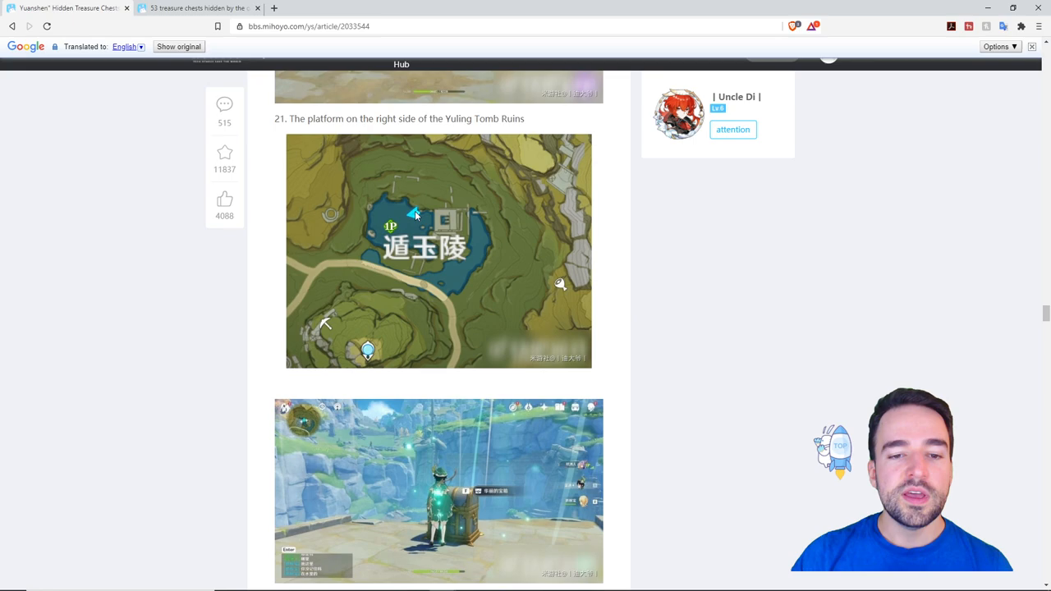
{"action": "scroll", "coordinate": [415, 214], "scroll_direction": "down", "scroll_amount": 3}
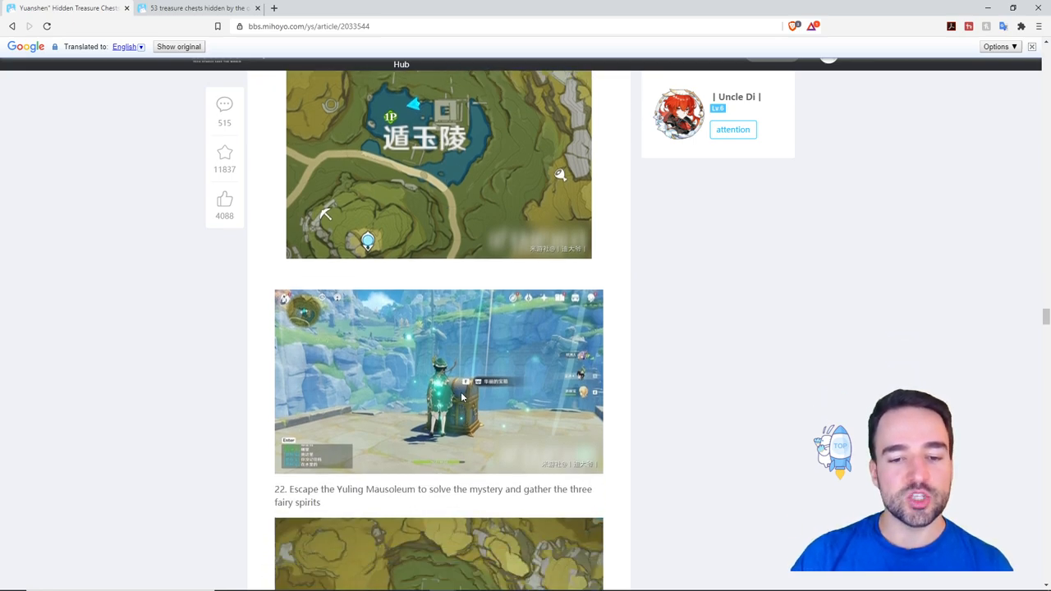
{"action": "scroll", "coordinate": [461, 397], "scroll_direction": "down", "scroll_amount": 3}
{"action": "scroll", "coordinate": [462, 398], "scroll_direction": "down", "scroll_amount": 3}
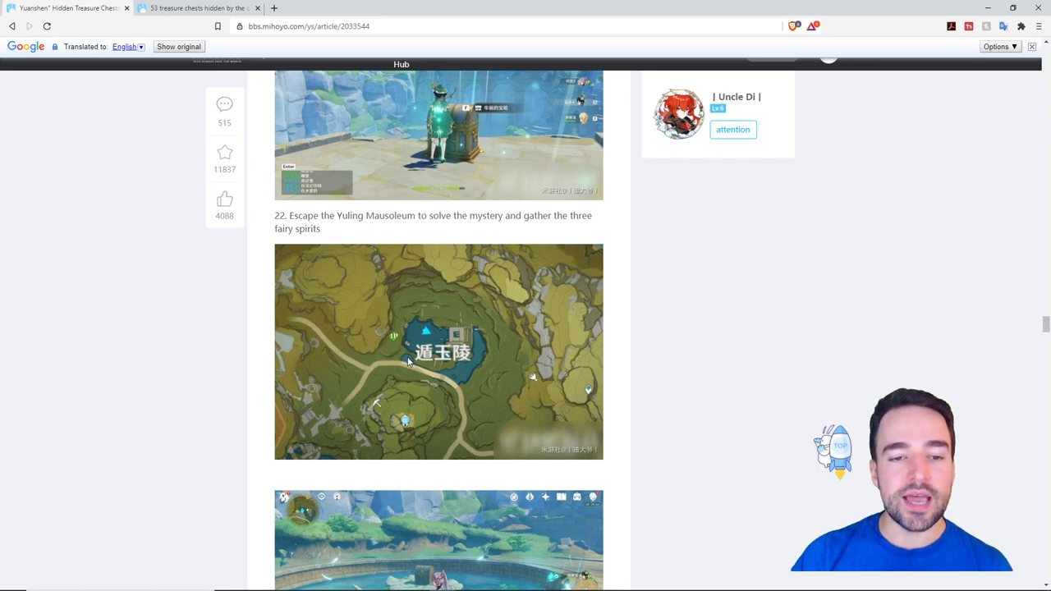
{"action": "scroll", "coordinate": [413, 342], "scroll_direction": "down", "scroll_amount": 3}
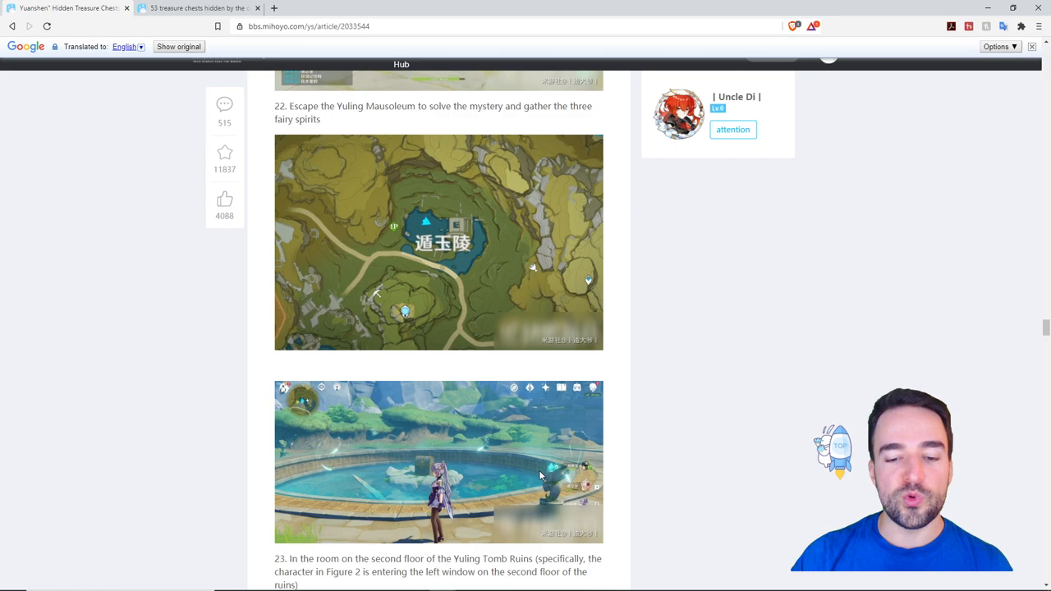
{"action": "scroll", "coordinate": [403, 403], "scroll_direction": "down", "scroll_amount": 3}
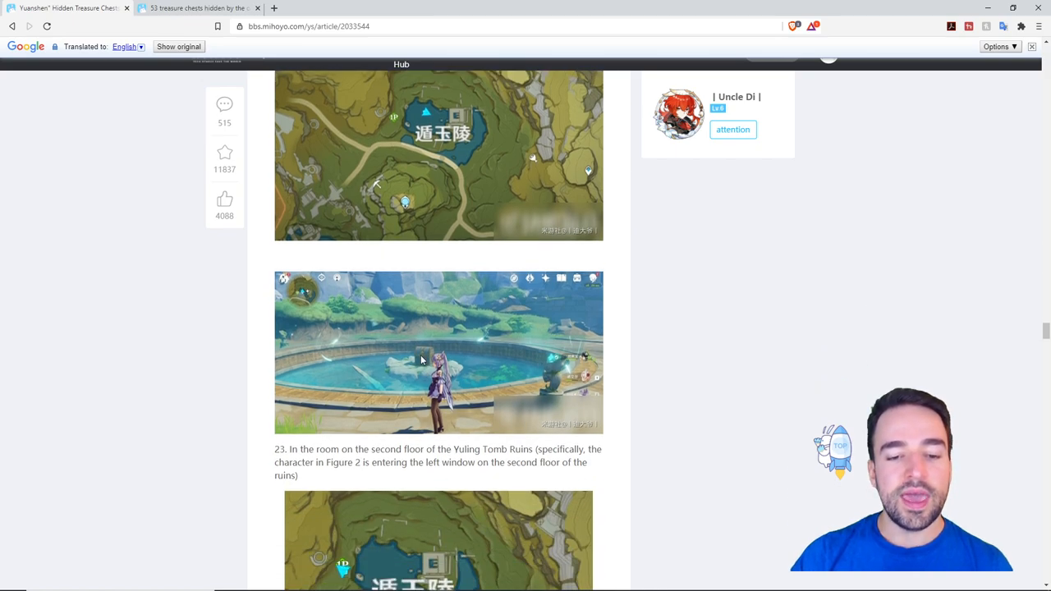
{"action": "scroll", "coordinate": [421, 358], "scroll_direction": "down", "scroll_amount": 2}
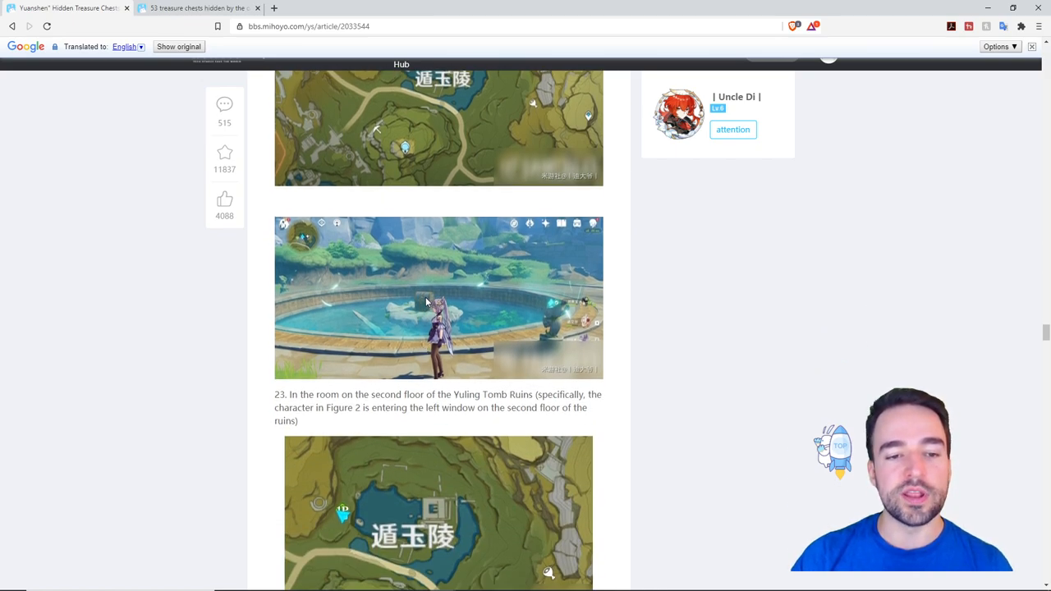
{"action": "scroll", "coordinate": [421, 296], "scroll_direction": "down", "scroll_amount": 4}
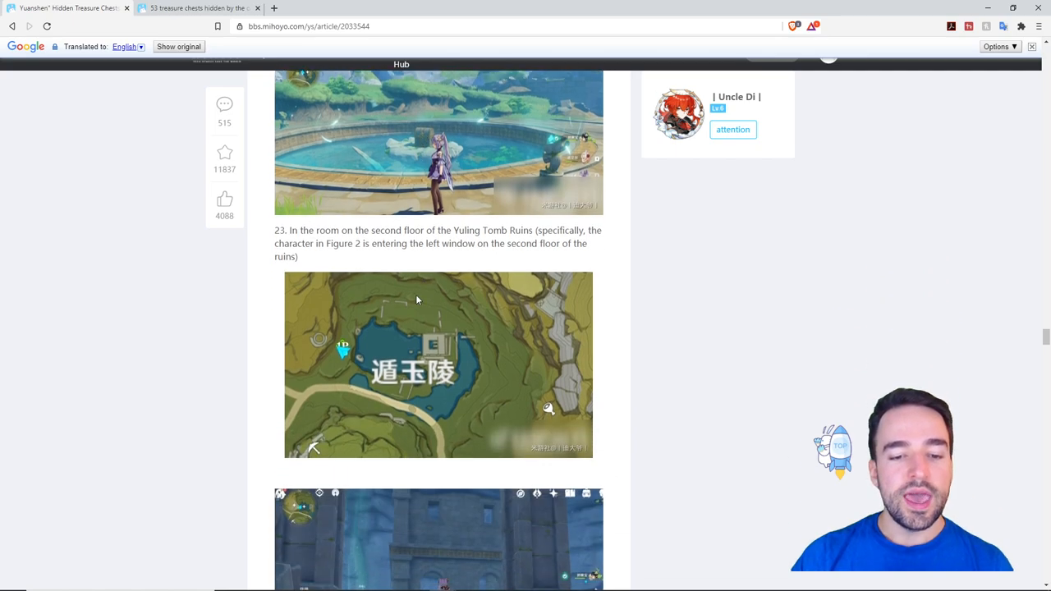
{"action": "scroll", "coordinate": [367, 345], "scroll_direction": "down", "scroll_amount": 3}
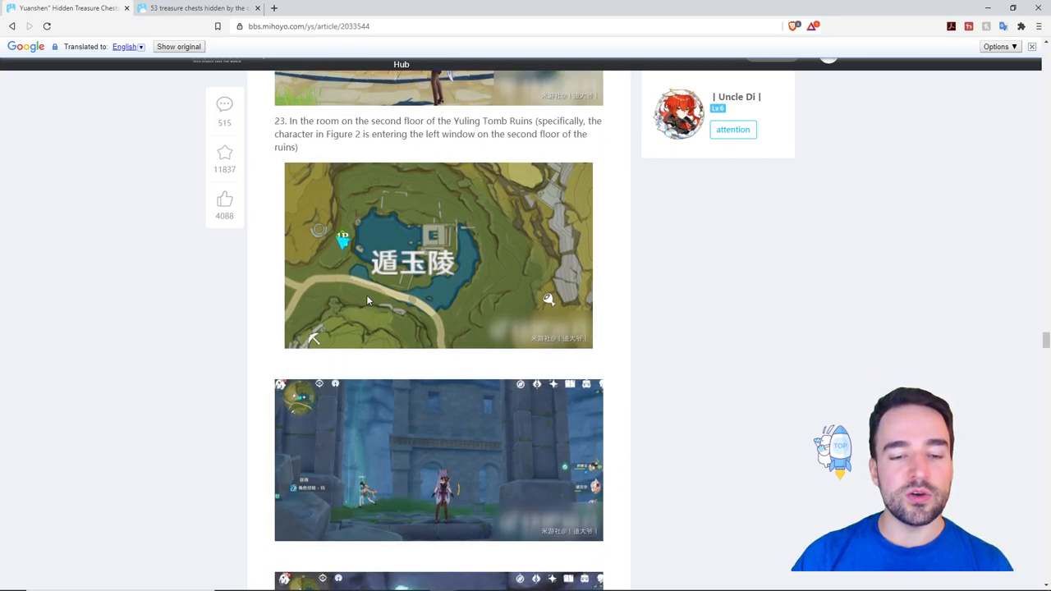
{"action": "scroll", "coordinate": [366, 295], "scroll_direction": "up", "scroll_amount": 2}
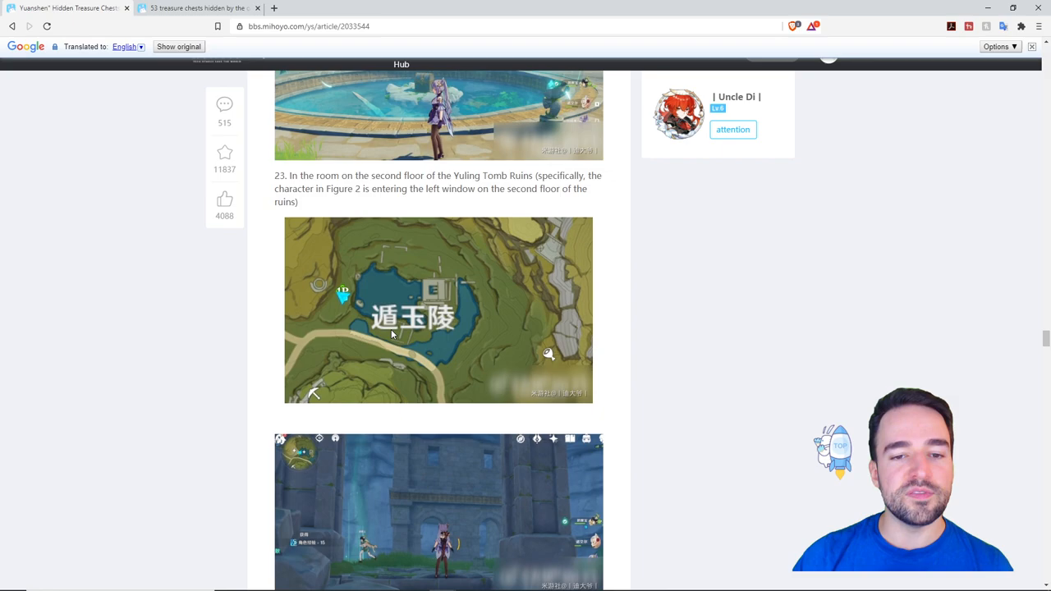
{"action": "scroll", "coordinate": [411, 247], "scroll_direction": "down", "scroll_amount": 2}
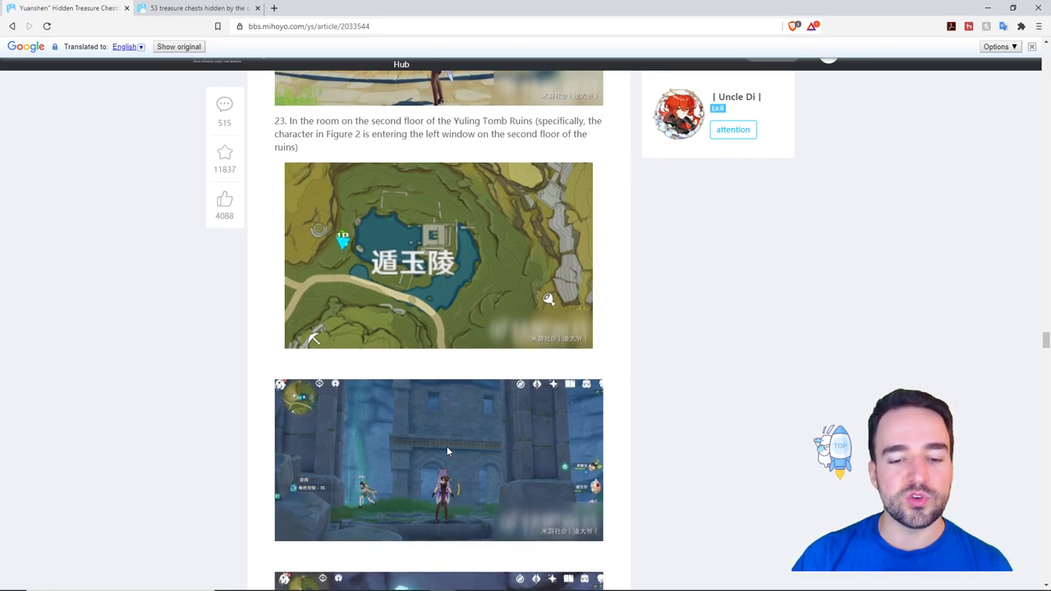
{"action": "scroll", "coordinate": [446, 450], "scroll_direction": "down", "scroll_amount": 3}
{"action": "scroll", "coordinate": [421, 302], "scroll_direction": "down", "scroll_amount": 3}
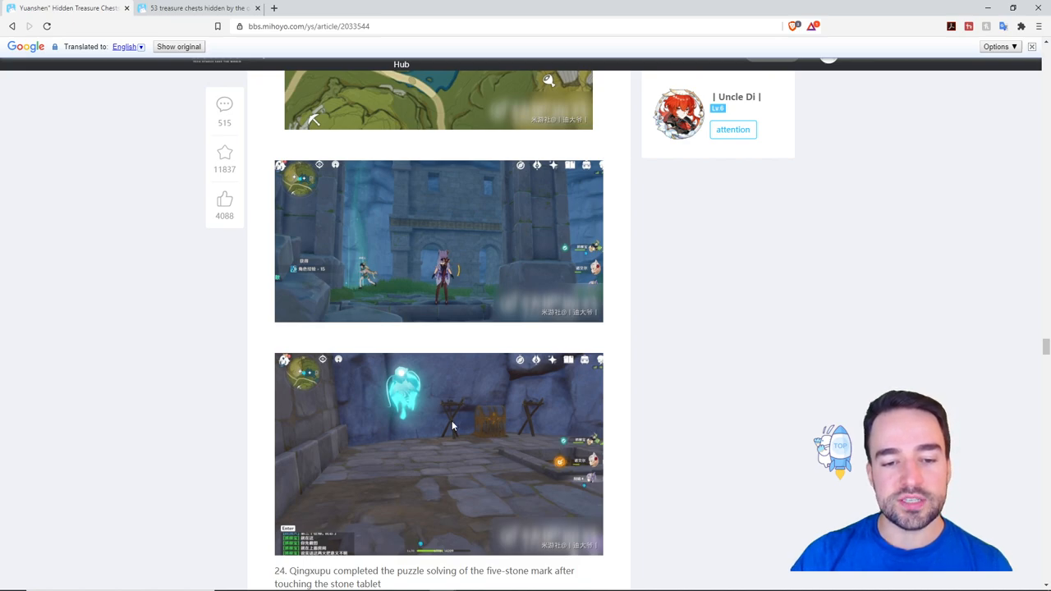
{"action": "scroll", "coordinate": [452, 420], "scroll_direction": "down", "scroll_amount": 2}
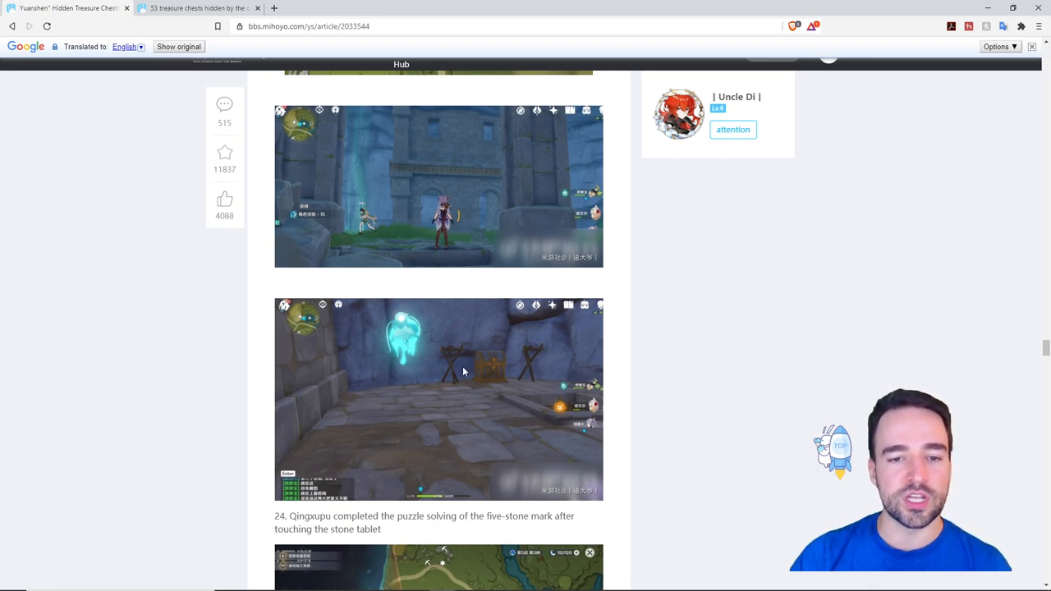
{"action": "scroll", "coordinate": [462, 366], "scroll_direction": "down", "scroll_amount": 4}
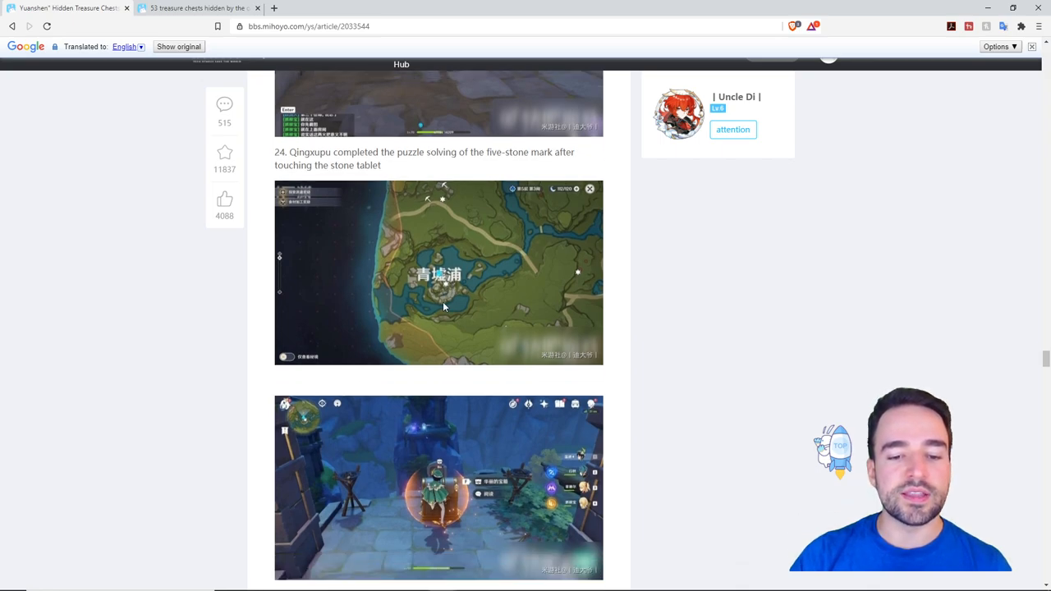
{"action": "scroll", "coordinate": [450, 312], "scroll_direction": "down", "scroll_amount": 1}
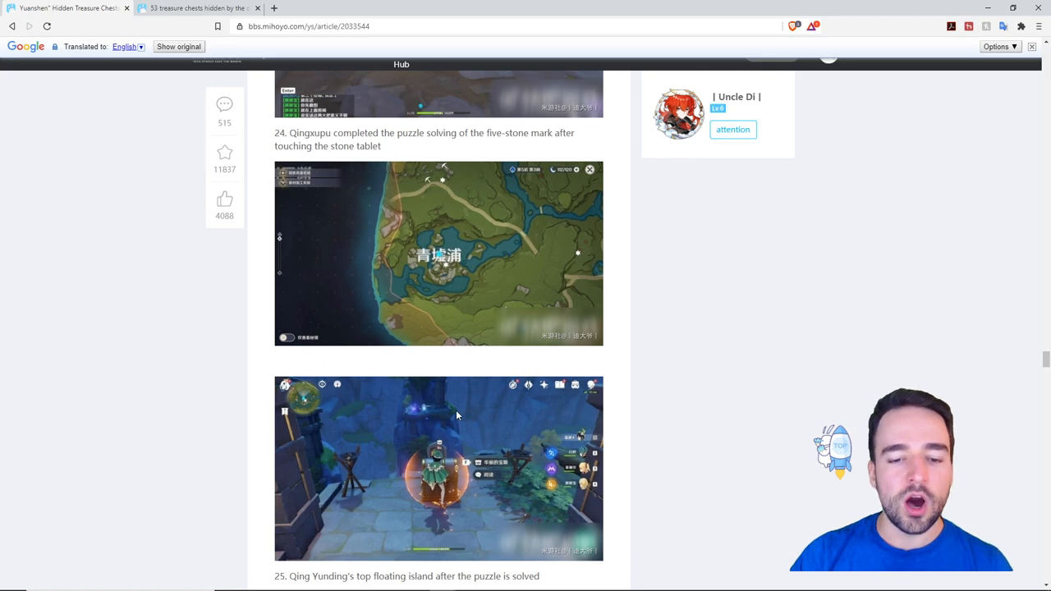
{"action": "scroll", "coordinate": [422, 404], "scroll_direction": "down", "scroll_amount": 2}
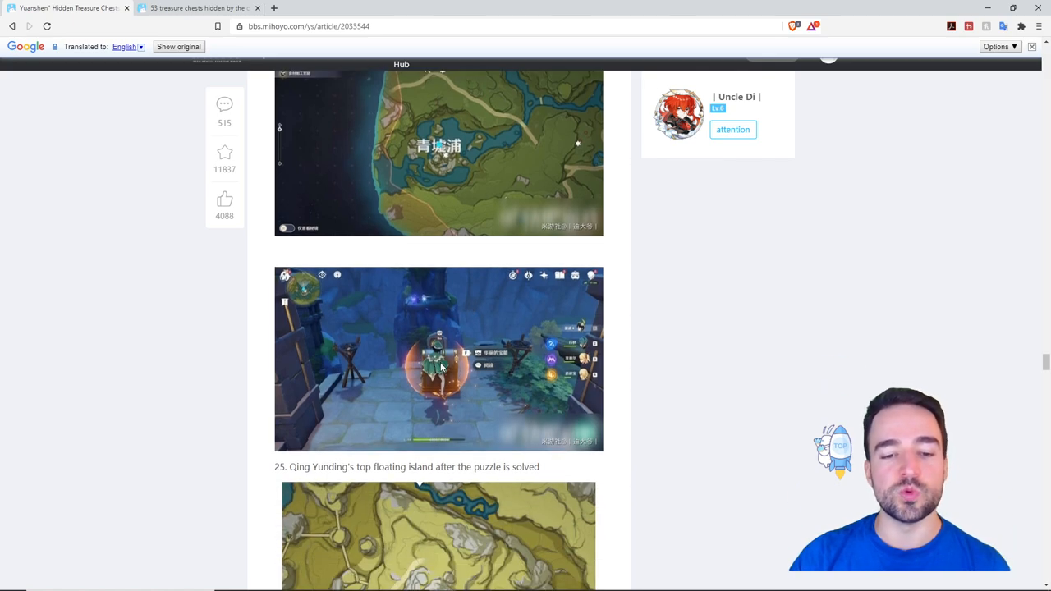
{"action": "scroll", "coordinate": [440, 368], "scroll_direction": "down", "scroll_amount": 3}
{"action": "scroll", "coordinate": [440, 351], "scroll_direction": "down", "scroll_amount": 2}
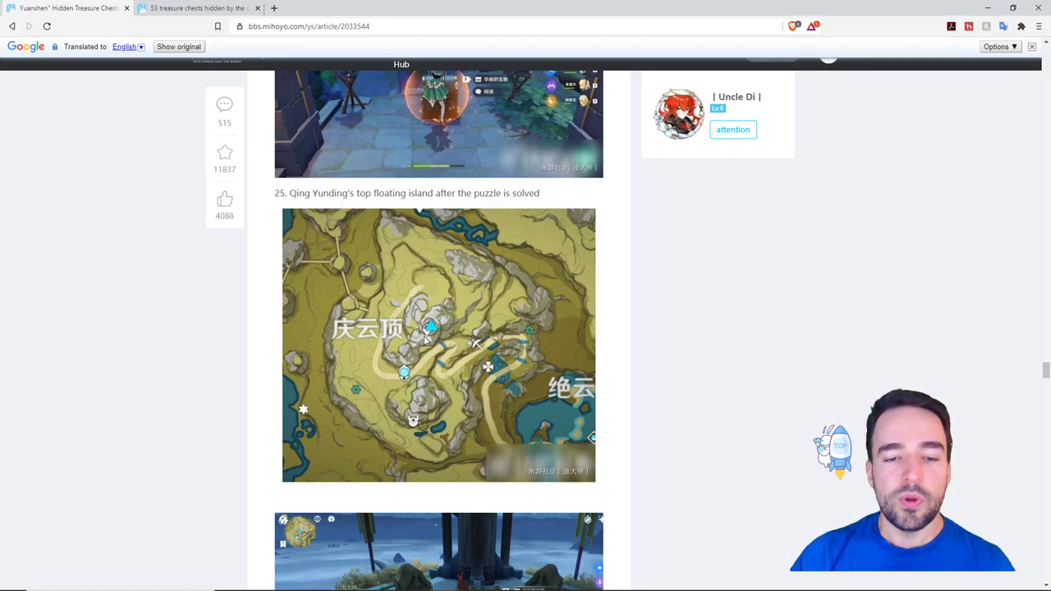
{"action": "scroll", "coordinate": [423, 336], "scroll_direction": "down", "scroll_amount": 1}
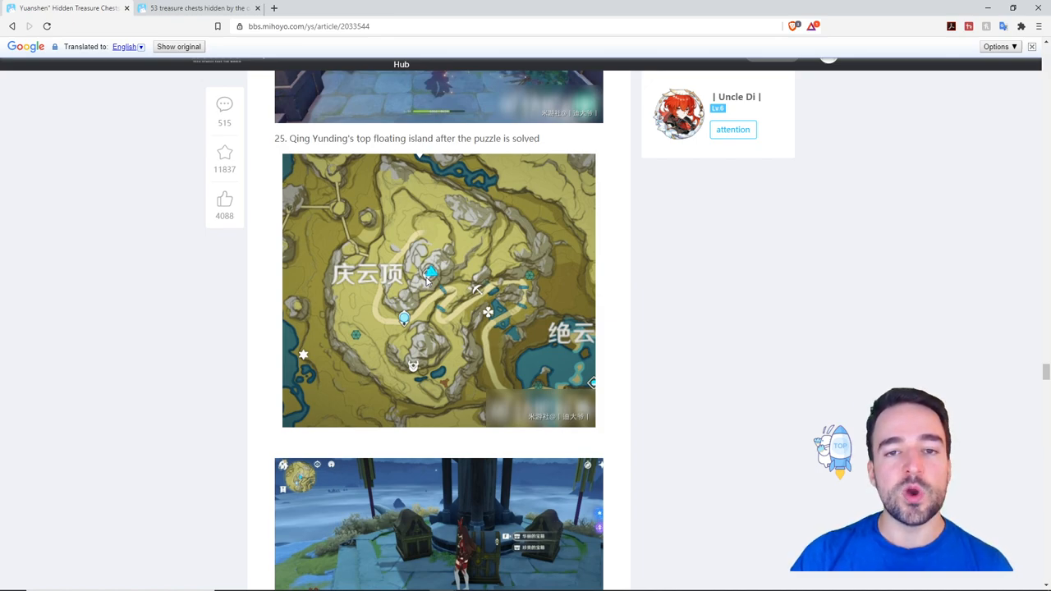
{"action": "scroll", "coordinate": [427, 280], "scroll_direction": "down", "scroll_amount": 2}
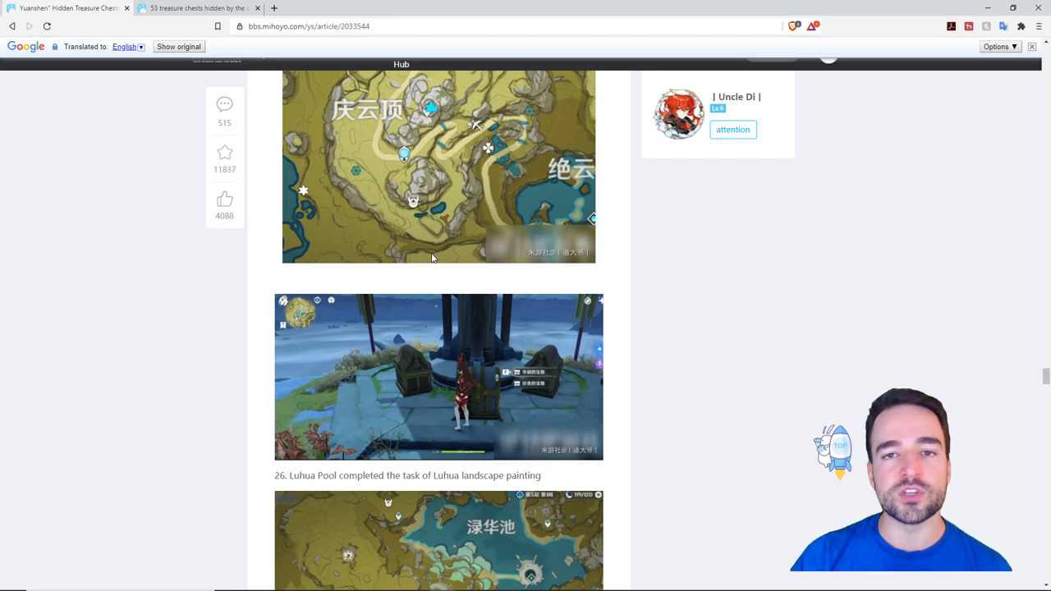
{"action": "scroll", "coordinate": [456, 324], "scroll_direction": "down", "scroll_amount": 1}
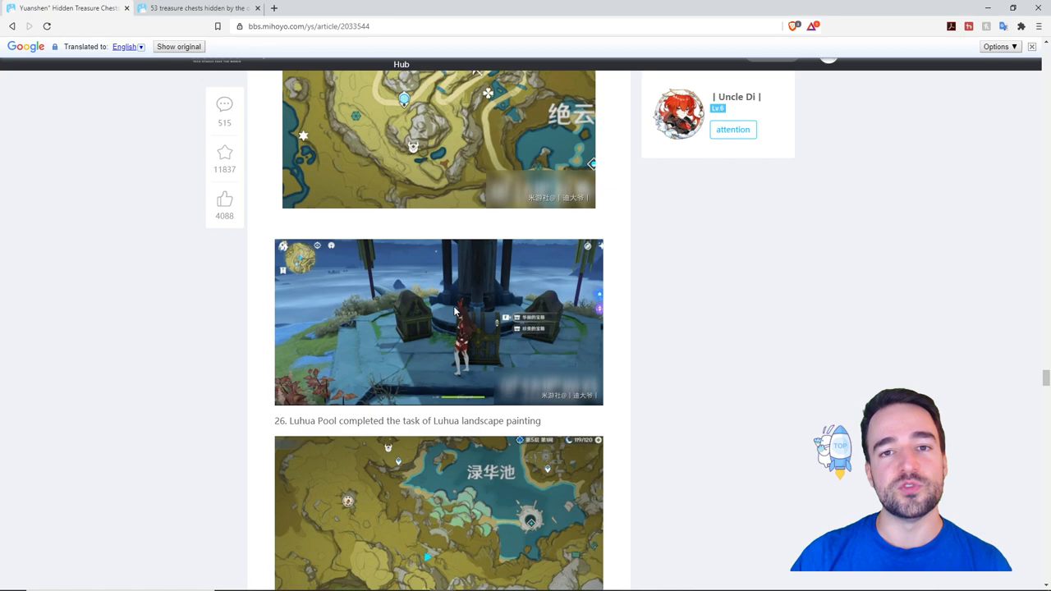
{"action": "scroll", "coordinate": [455, 310], "scroll_direction": "down", "scroll_amount": 3}
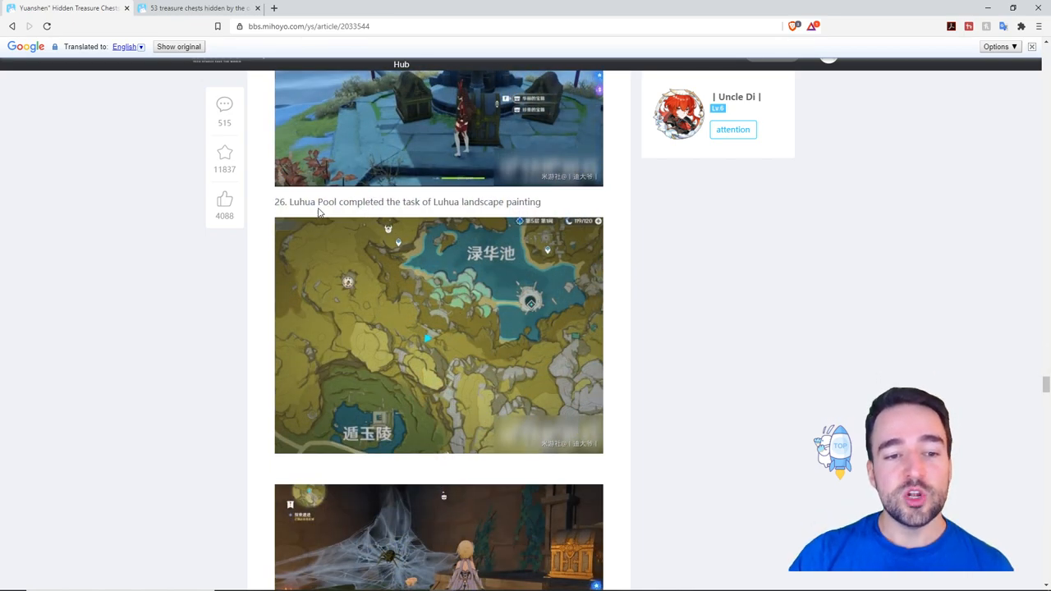
{"action": "scroll", "coordinate": [338, 199], "scroll_direction": "down", "scroll_amount": 1}
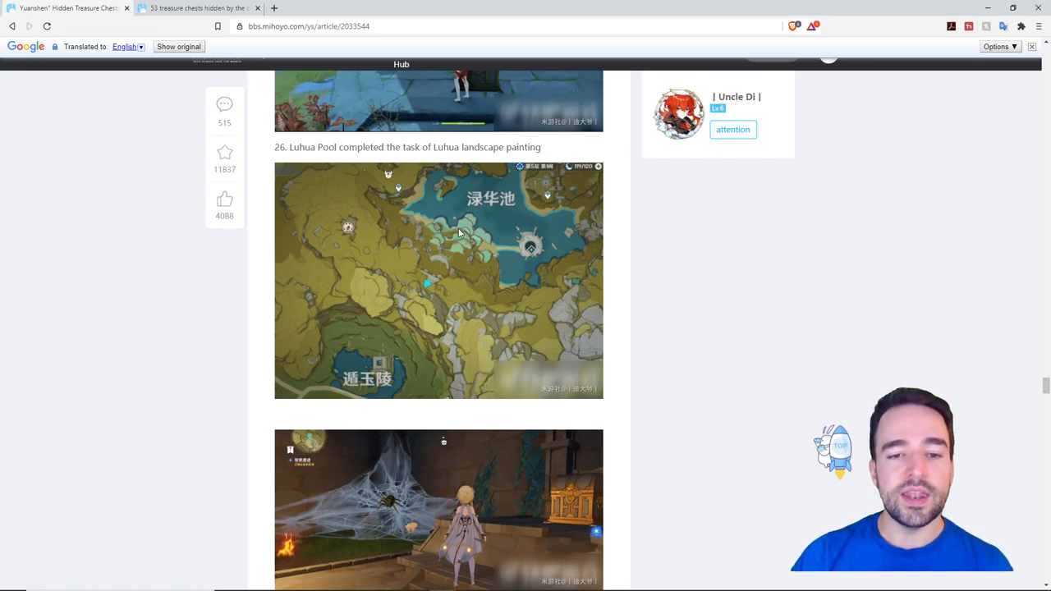
{"action": "scroll", "coordinate": [438, 269], "scroll_direction": "down", "scroll_amount": 2}
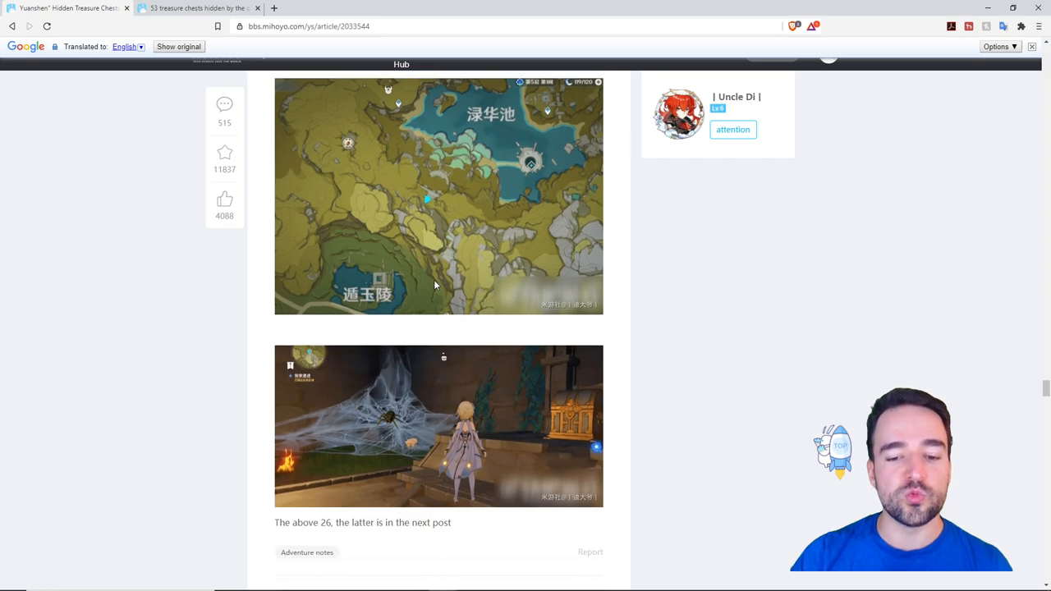
{"action": "scroll", "coordinate": [435, 246], "scroll_direction": "down", "scroll_amount": 2}
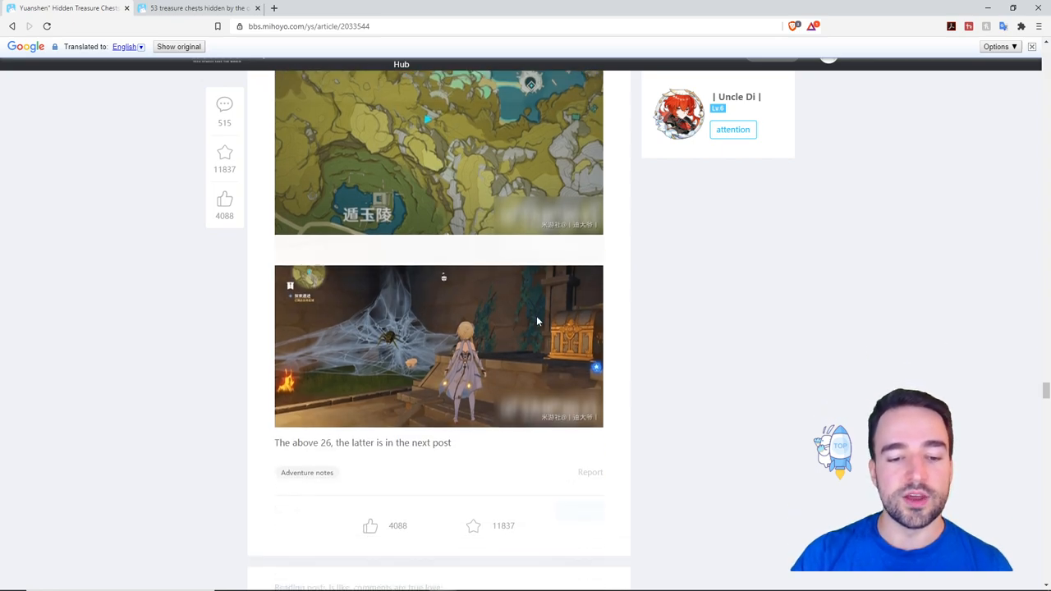
{"action": "scroll", "coordinate": [536, 315], "scroll_direction": "down", "scroll_amount": 2}
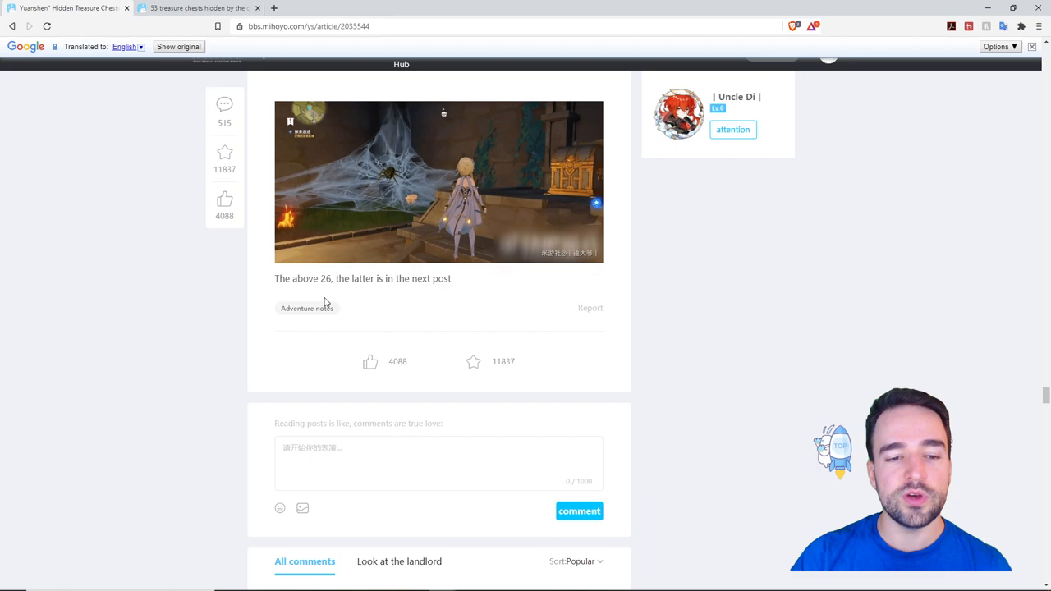
Switch to the part 2 chest article and read chest 27 through chest 28 at Lingju Pass.
{"action": "left_click", "coordinate": [181, 7]}
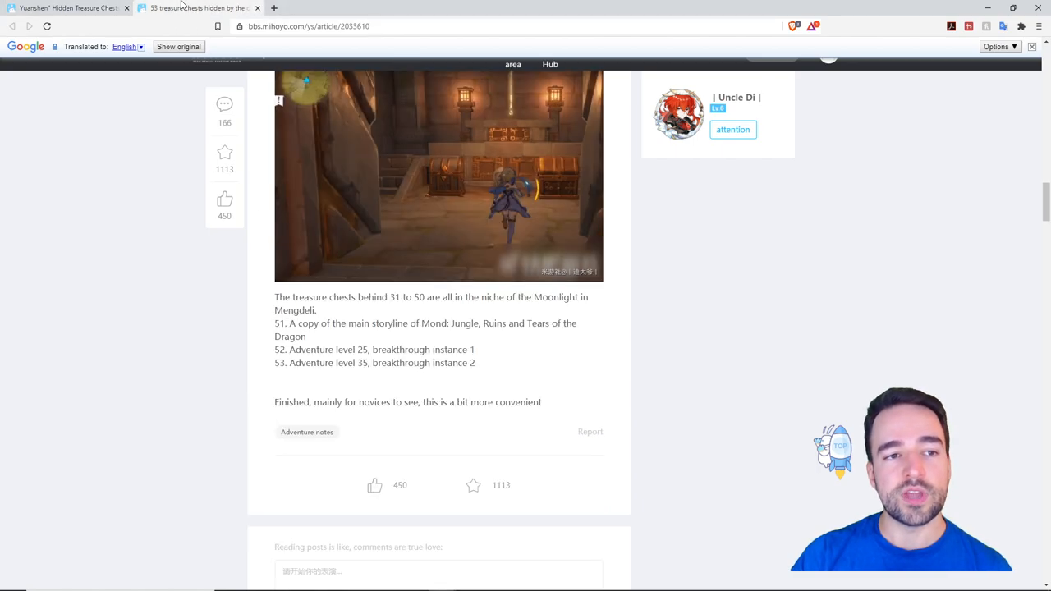
{"action": "scroll", "coordinate": [391, 311], "scroll_direction": "up", "scroll_amount": 4}
{"action": "scroll", "coordinate": [391, 310], "scroll_direction": "up", "scroll_amount": 3}
{"action": "scroll", "coordinate": [391, 310], "scroll_direction": "up", "scroll_amount": 5}
{"action": "scroll", "coordinate": [393, 295], "scroll_direction": "up", "scroll_amount": 5}
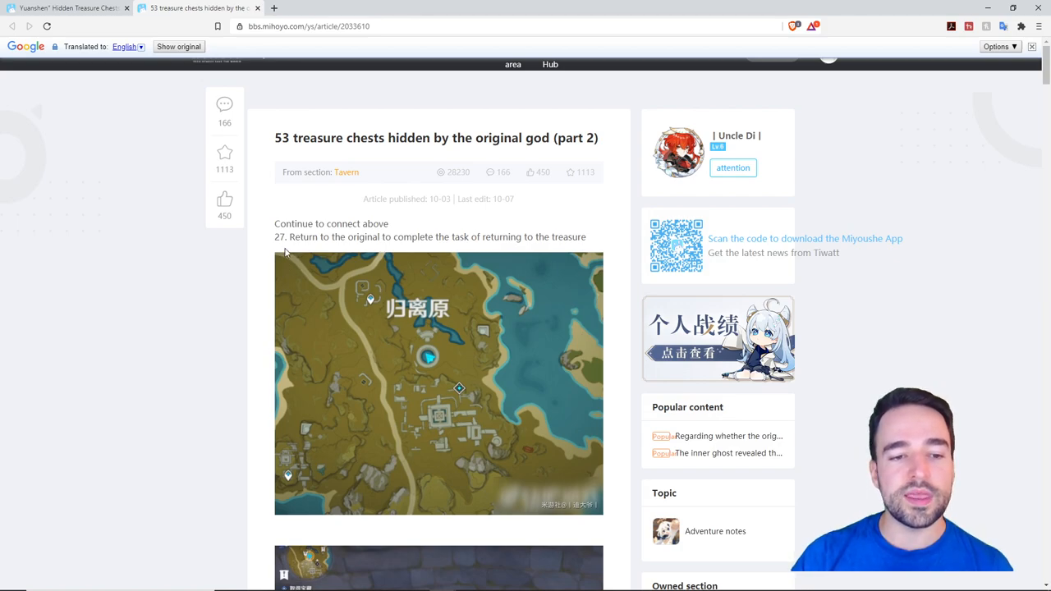
{"action": "scroll", "coordinate": [279, 236], "scroll_direction": "down", "scroll_amount": 1}
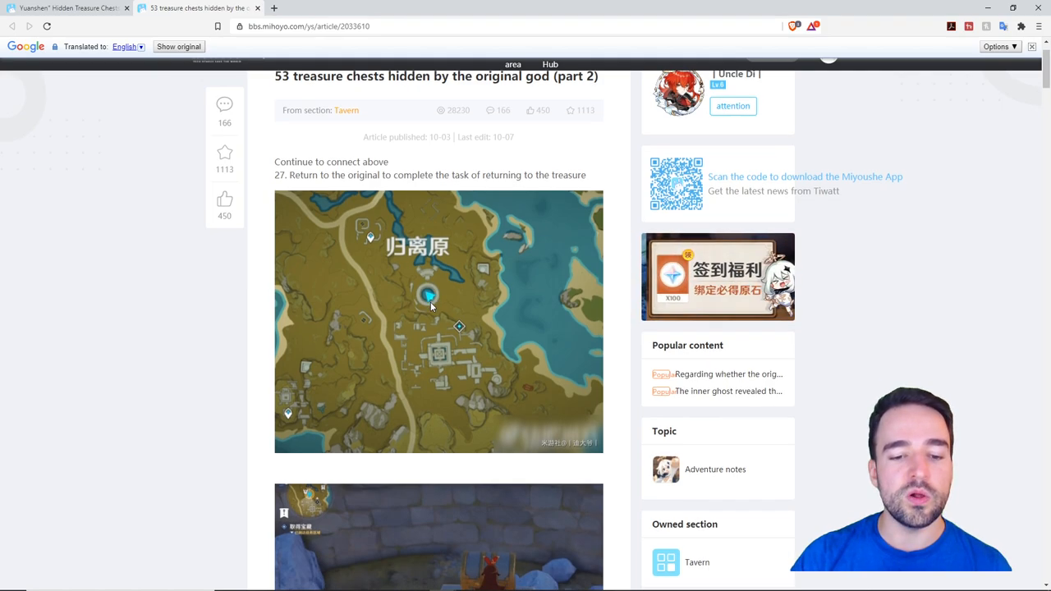
{"action": "scroll", "coordinate": [429, 303], "scroll_direction": "down", "scroll_amount": 2}
{"action": "scroll", "coordinate": [424, 250], "scroll_direction": "up", "scroll_amount": 2}
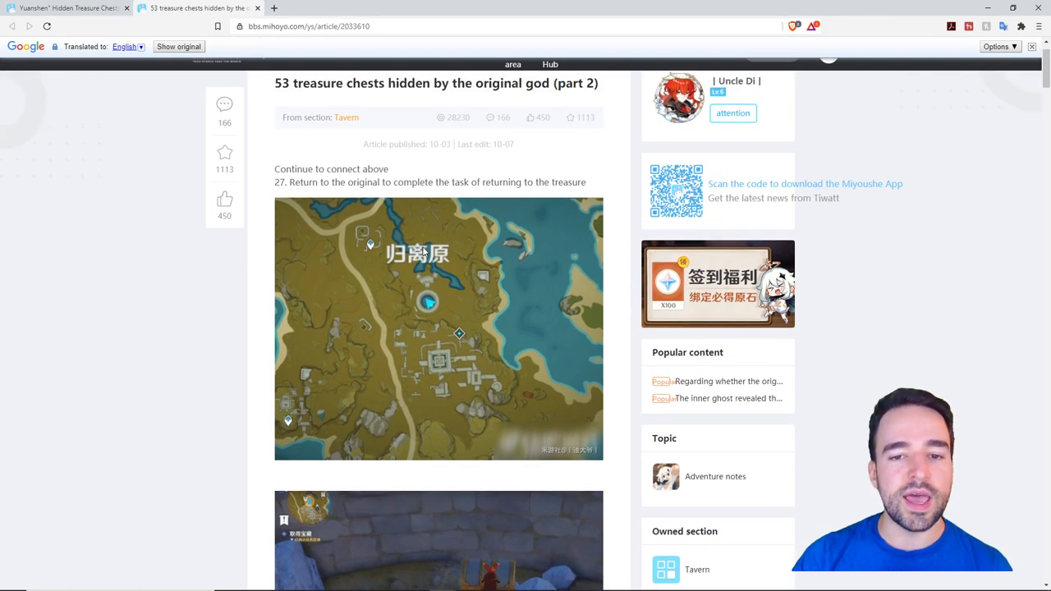
{"action": "scroll", "coordinate": [422, 246], "scroll_direction": "down", "scroll_amount": 4}
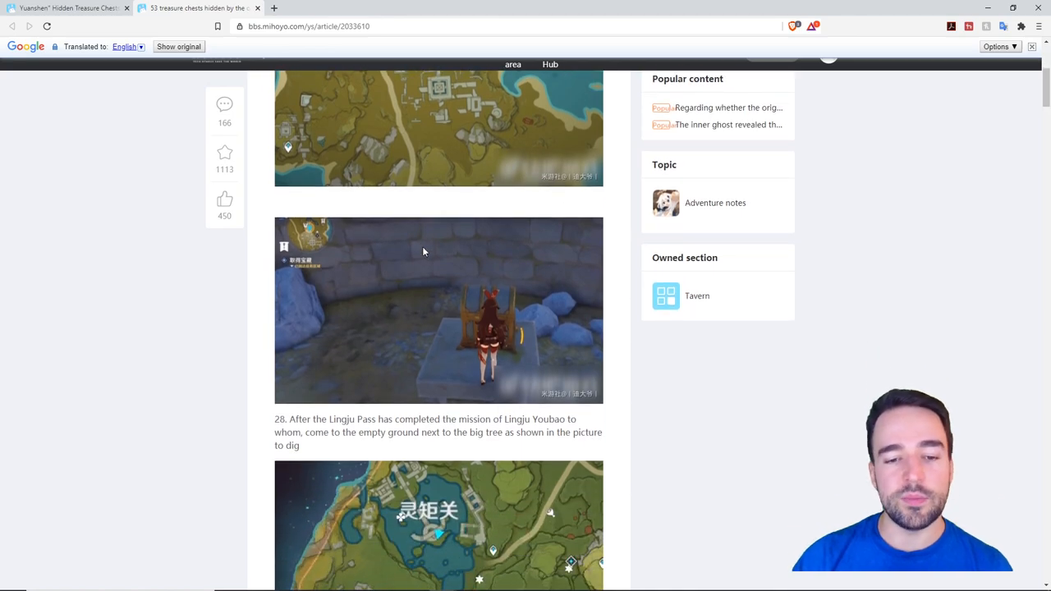
{"action": "scroll", "coordinate": [422, 246], "scroll_direction": "down", "scroll_amount": 1}
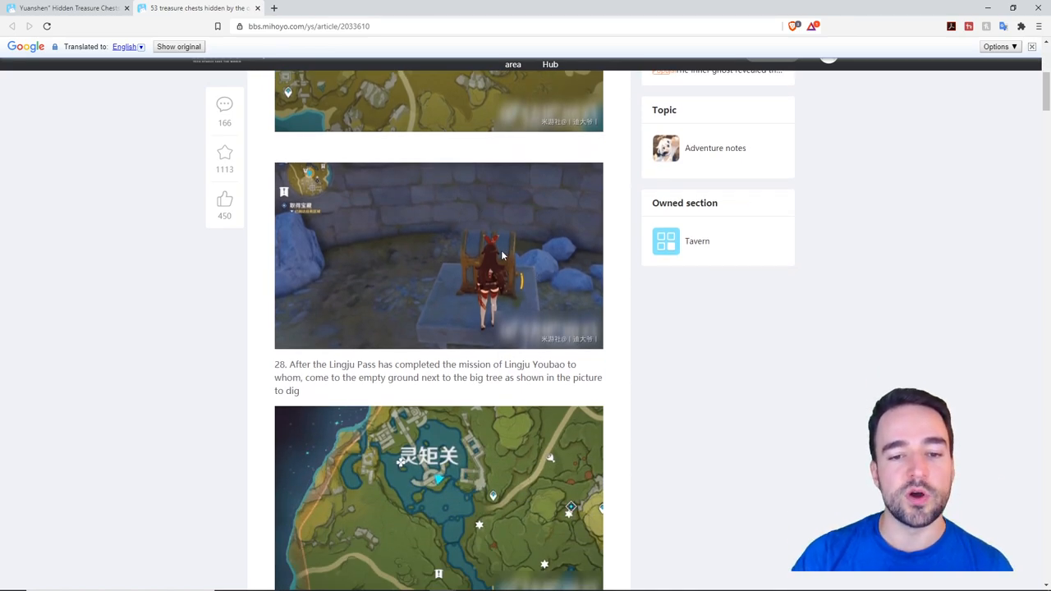
{"action": "scroll", "coordinate": [507, 262], "scroll_direction": "down", "scroll_amount": 3}
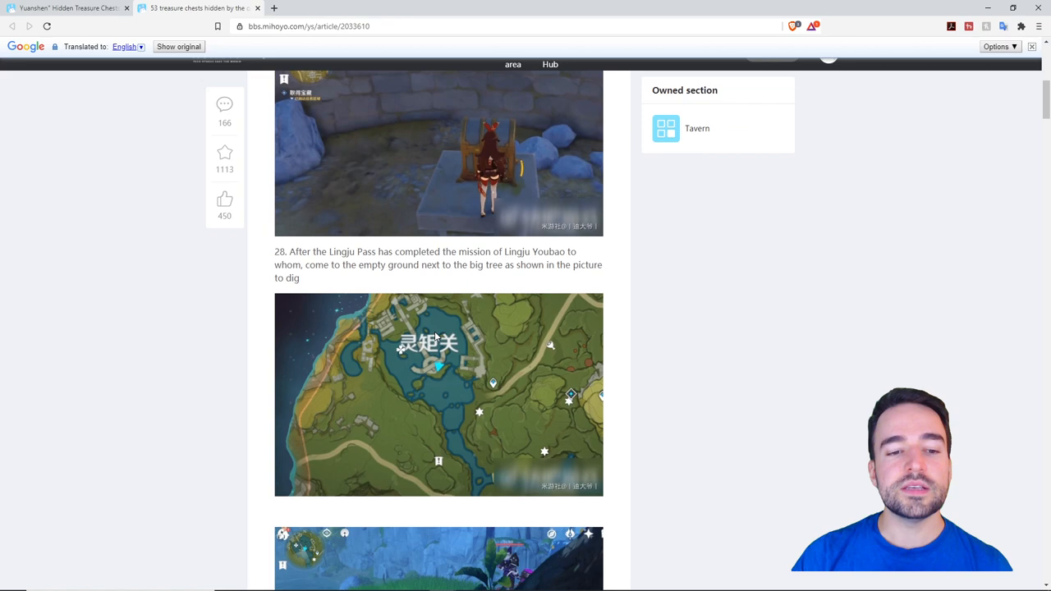
{"action": "scroll", "coordinate": [413, 199], "scroll_direction": "down", "scroll_amount": 2}
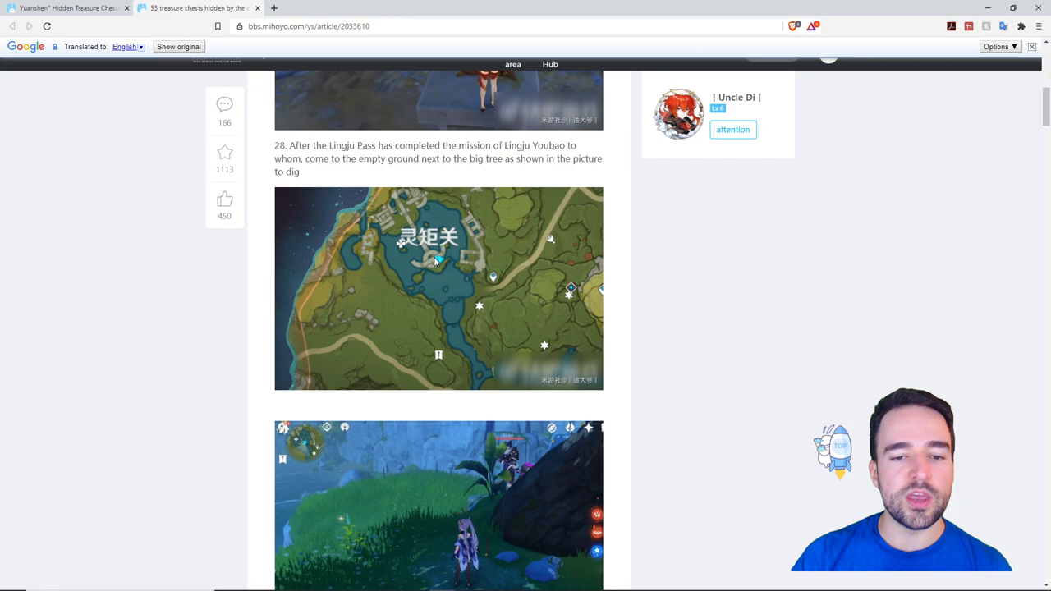
{"action": "scroll", "coordinate": [435, 262], "scroll_direction": "down", "scroll_amount": 1}
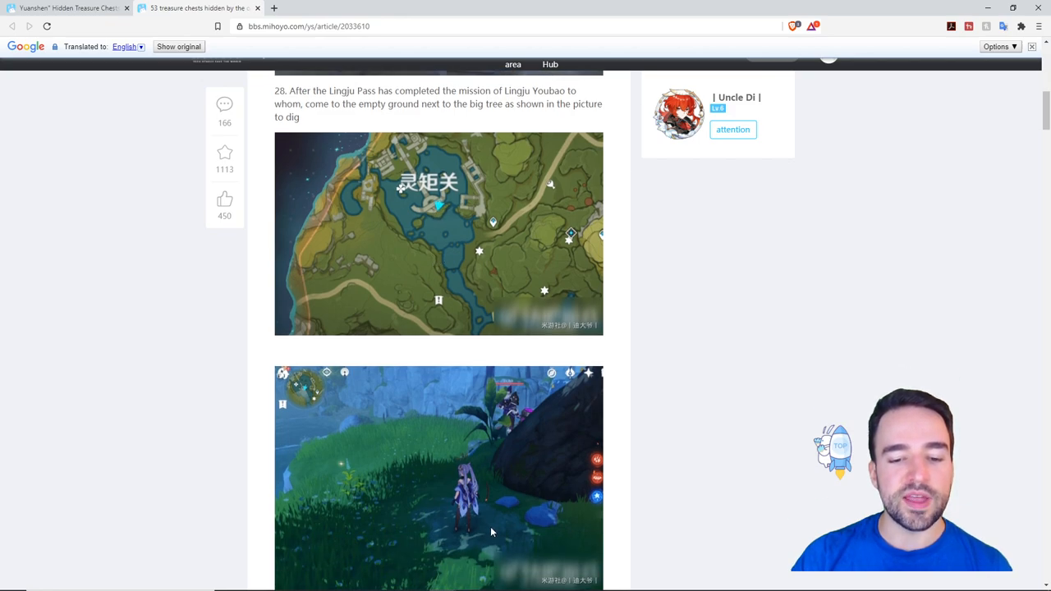
{"action": "scroll", "coordinate": [494, 526], "scroll_direction": "down", "scroll_amount": 1}
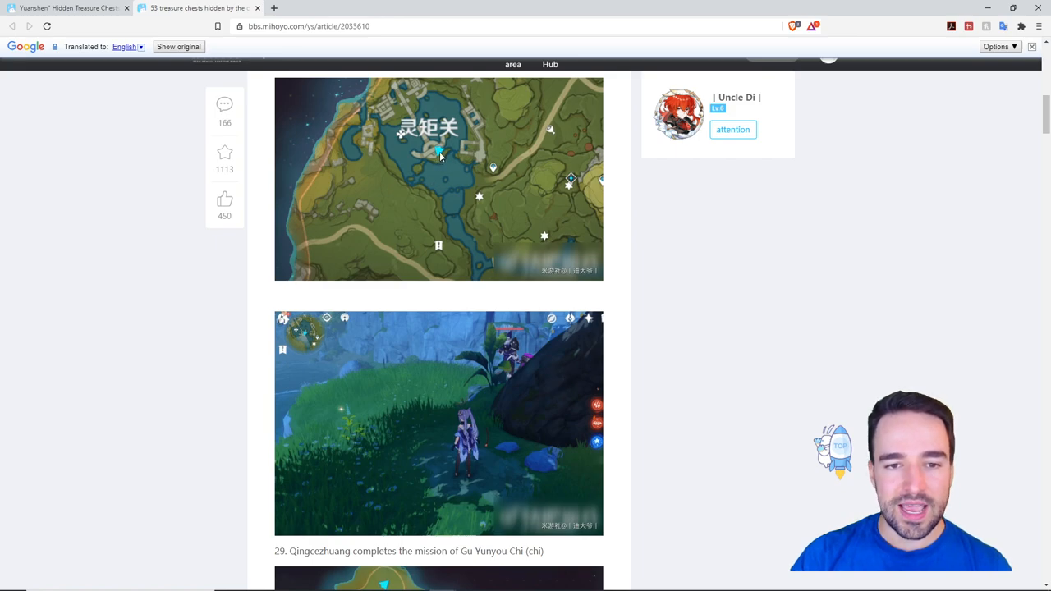
{"action": "scroll", "coordinate": [489, 482], "scroll_direction": "down", "scroll_amount": 1}
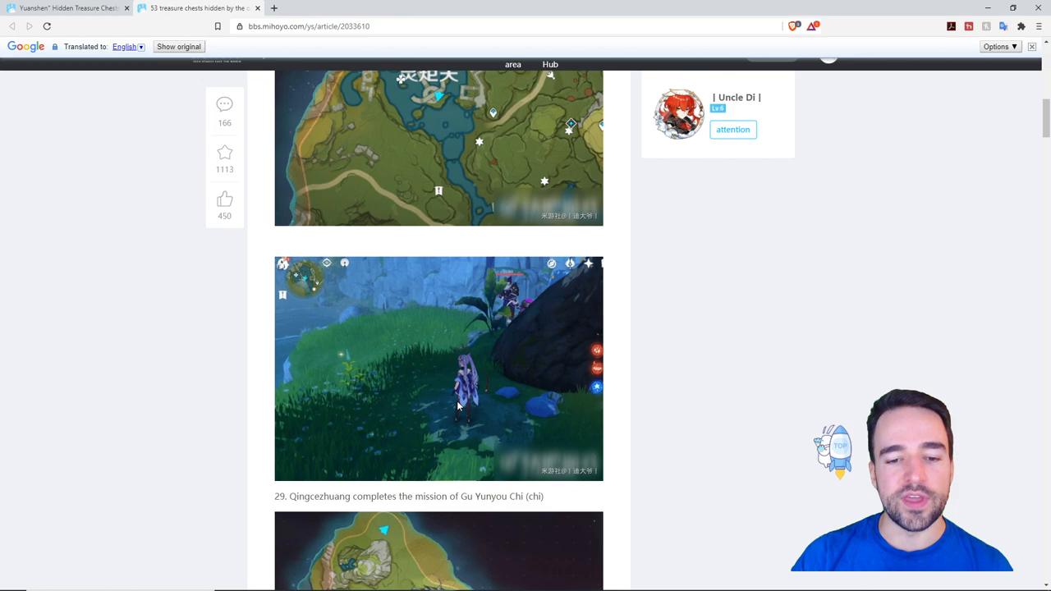
{"action": "scroll", "coordinate": [448, 412], "scroll_direction": "down", "scroll_amount": 7}
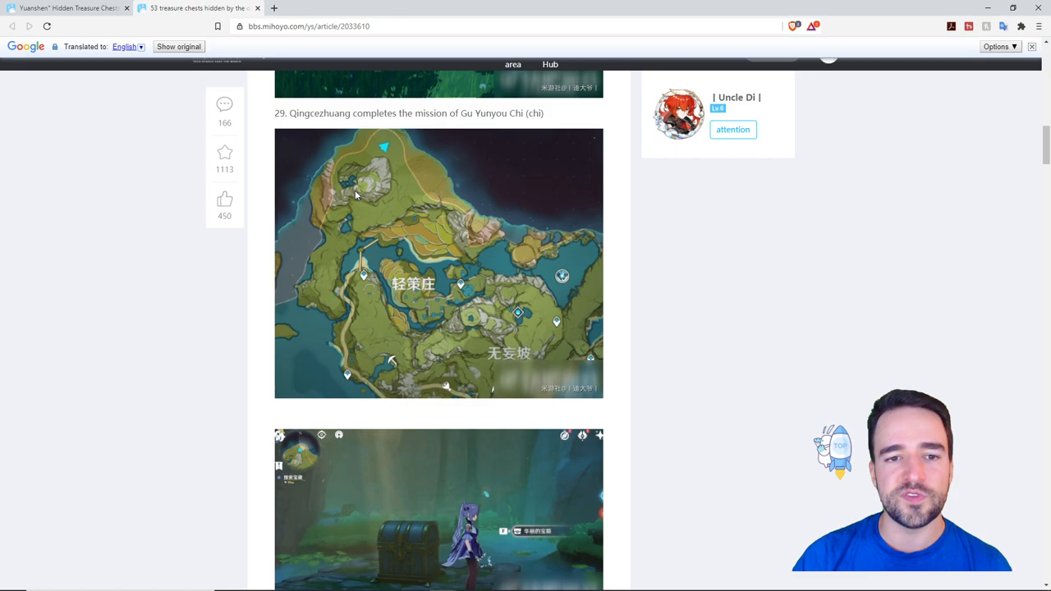
{"action": "scroll", "coordinate": [552, 364], "scroll_direction": "down", "scroll_amount": 2}
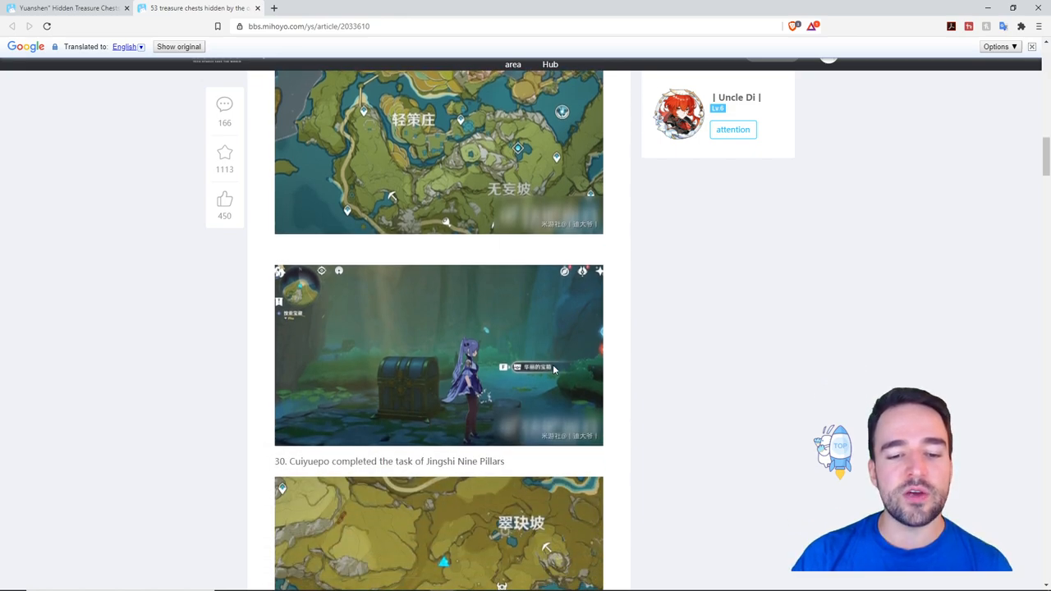
{"action": "scroll", "coordinate": [434, 376], "scroll_direction": "down", "scroll_amount": 2}
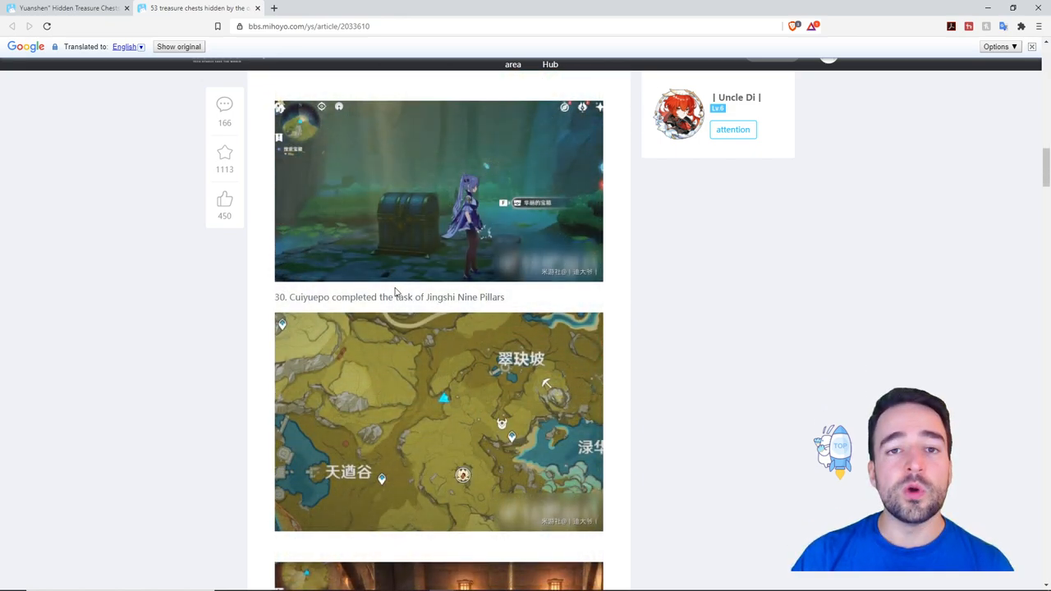
{"action": "scroll", "coordinate": [389, 253], "scroll_direction": "down", "scroll_amount": 1}
{"action": "scroll", "coordinate": [462, 202], "scroll_direction": "down", "scroll_amount": 1}
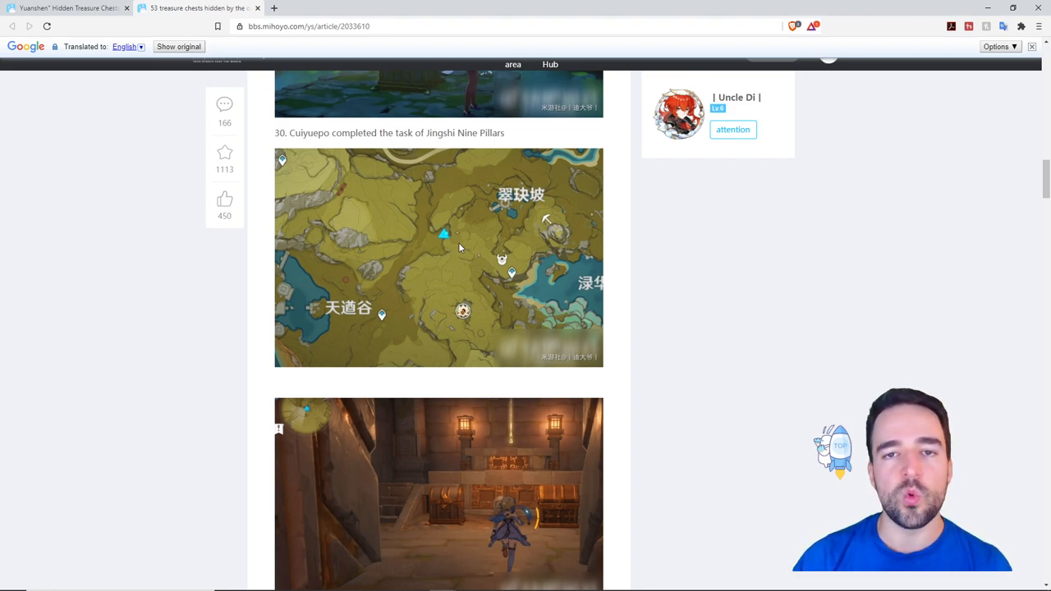
{"action": "scroll", "coordinate": [469, 223], "scroll_direction": "down", "scroll_amount": 1}
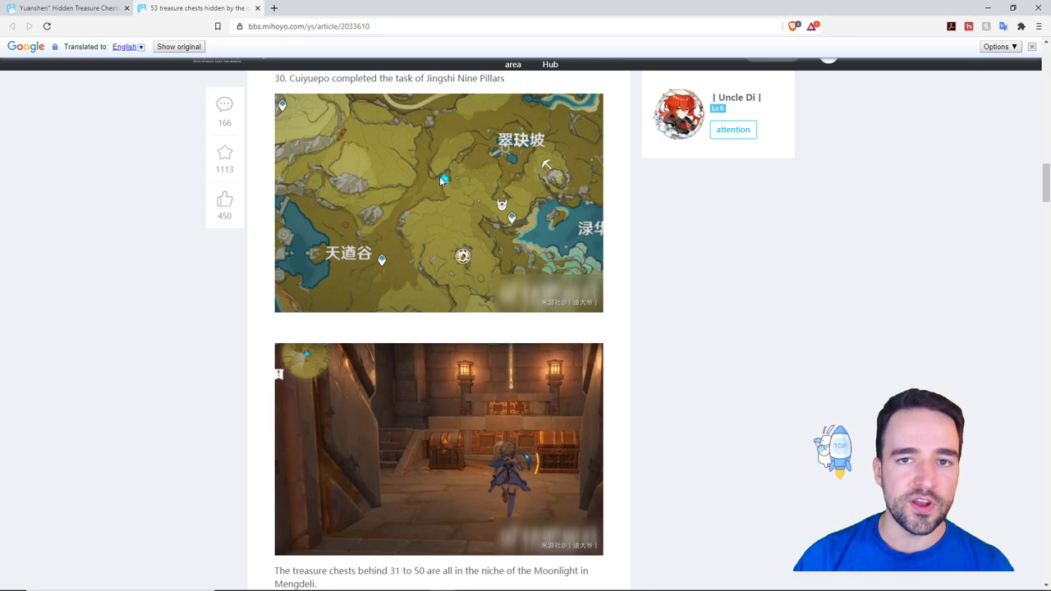
{"action": "scroll", "coordinate": [441, 180], "scroll_direction": "down", "scroll_amount": 1}
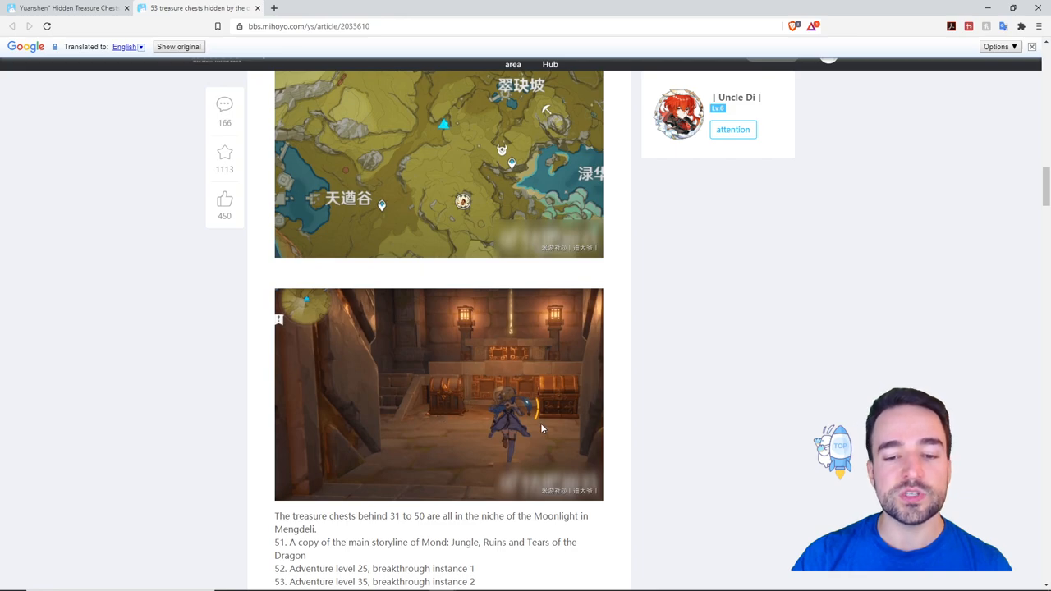
{"action": "scroll", "coordinate": [437, 421], "scroll_direction": "down", "scroll_amount": 3}
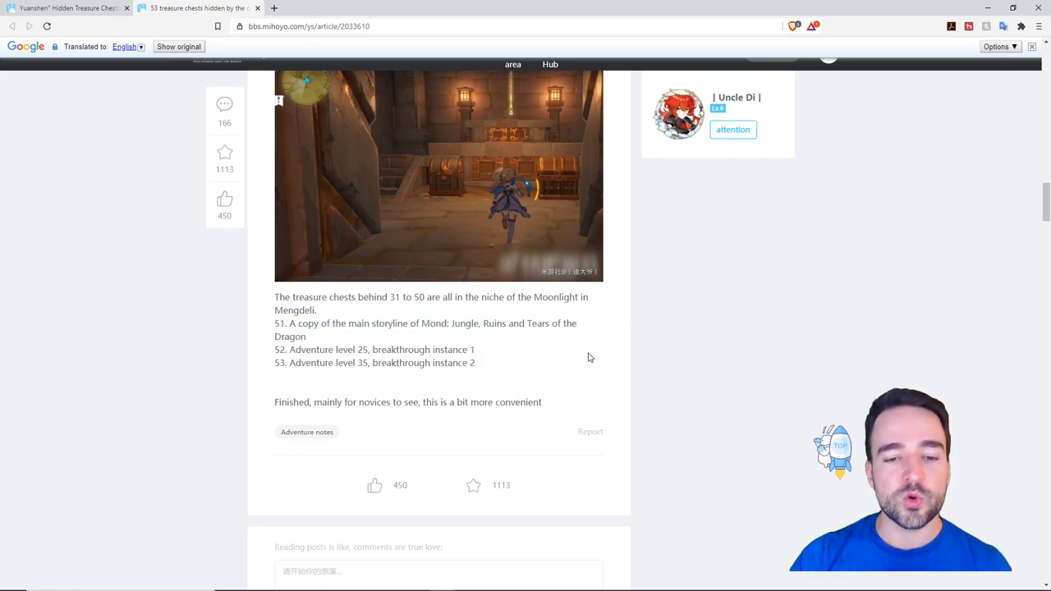
{"action": "mouse_move", "coordinate": [523, 323]}
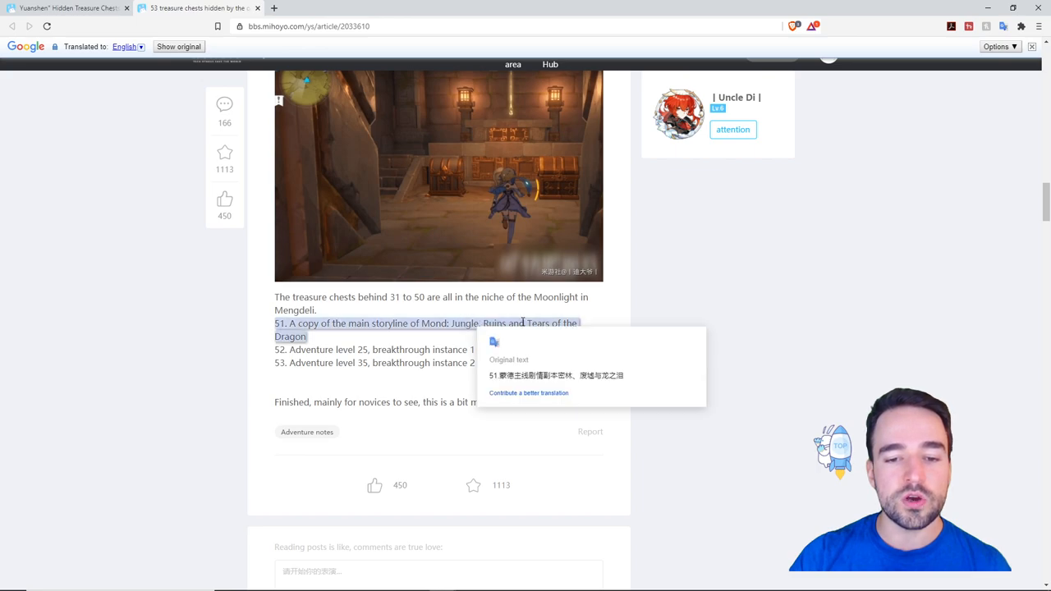
Dismiss the original-text popup for item 51 before moving on to Genshin Impact gameplay.
{"action": "left_click", "coordinate": [744, 339]}
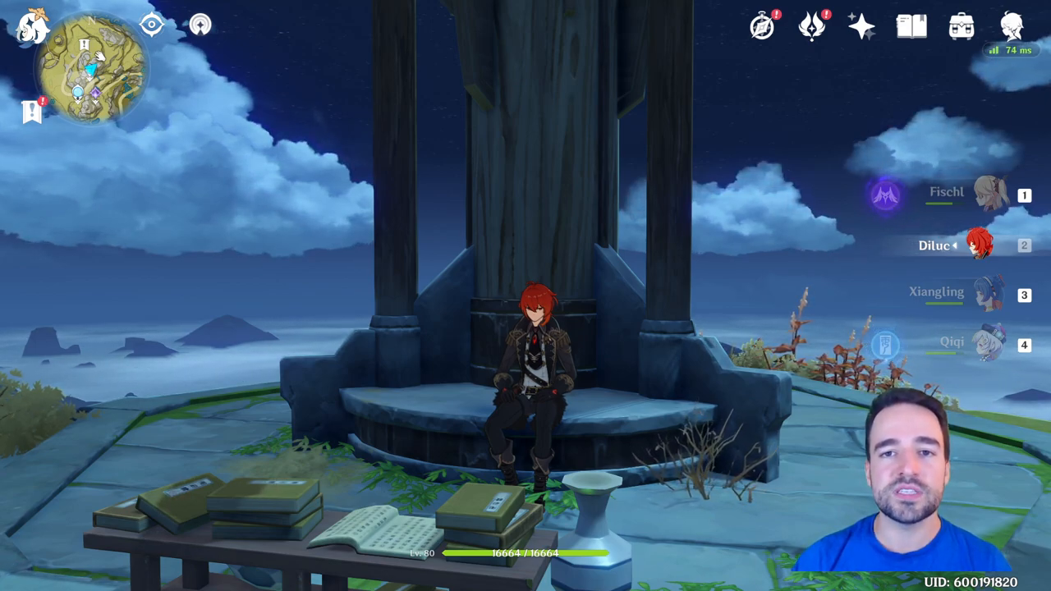
{"action": "left_click_drag", "start_coordinate": [525, 296], "coordinate": [525, 263]}
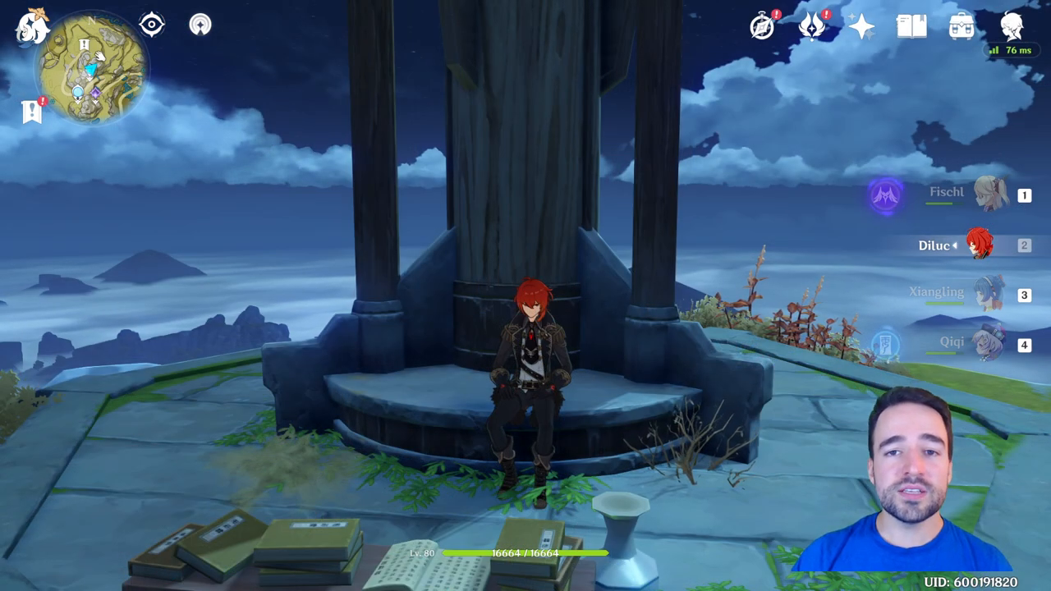